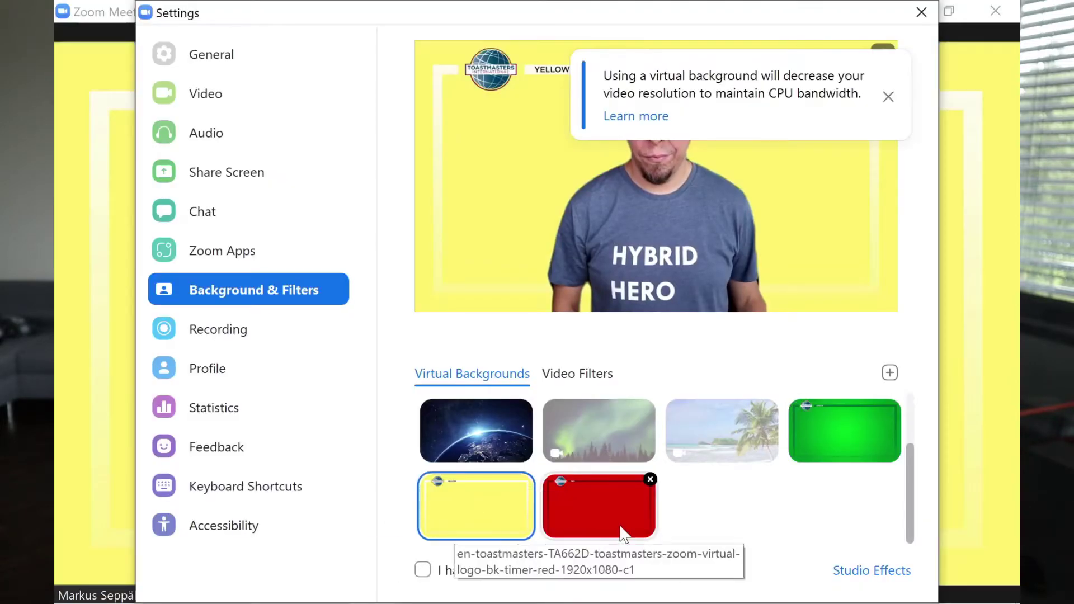
# Choose the red timer-card thumbnail as the Zoom virtual background, replacing the yellow card.
pyautogui.click(623, 531)
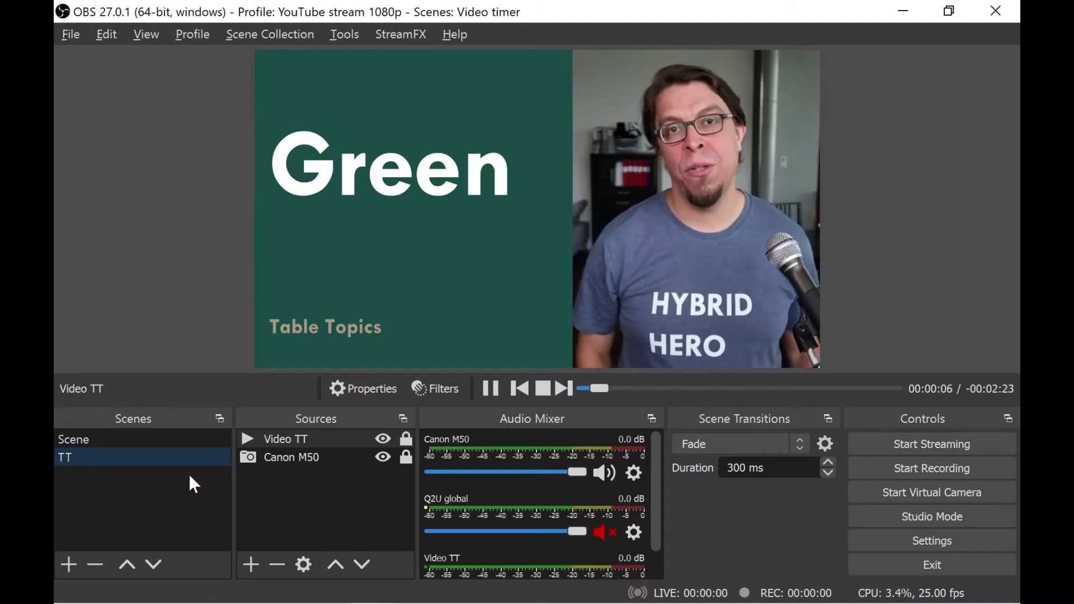
pyautogui.click(869, 499)
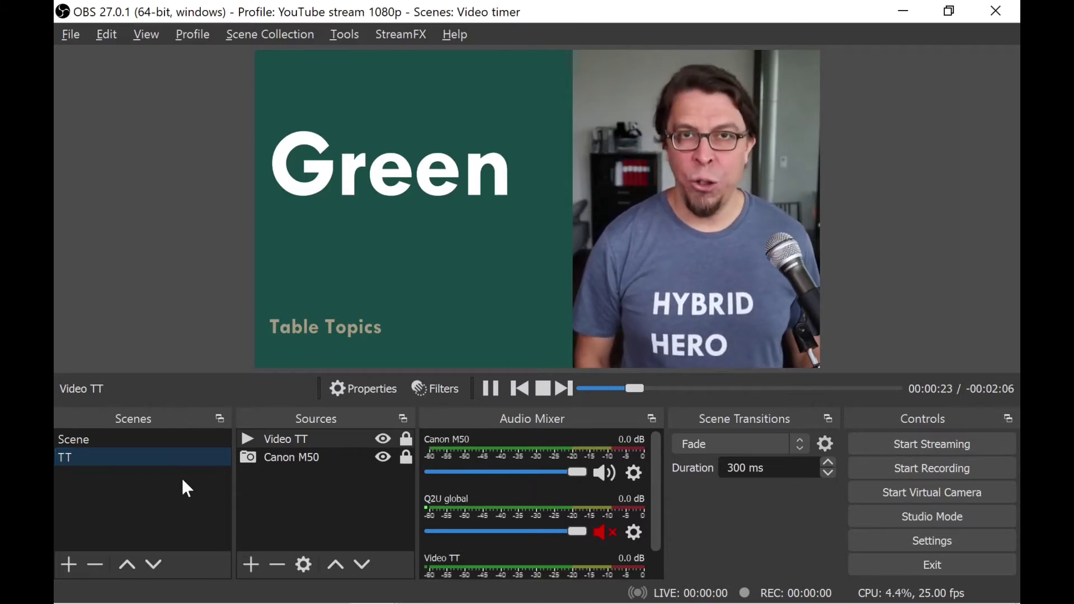
# Create a new scene collection named 'Timer video demo'.
pyautogui.click(265, 34)
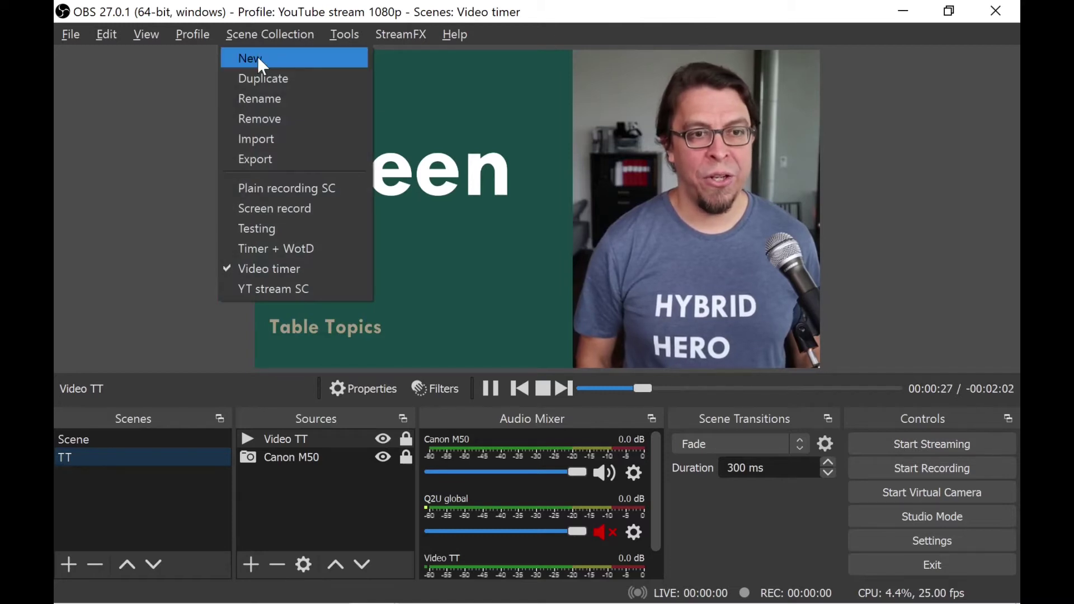
pyautogui.click(257, 58)
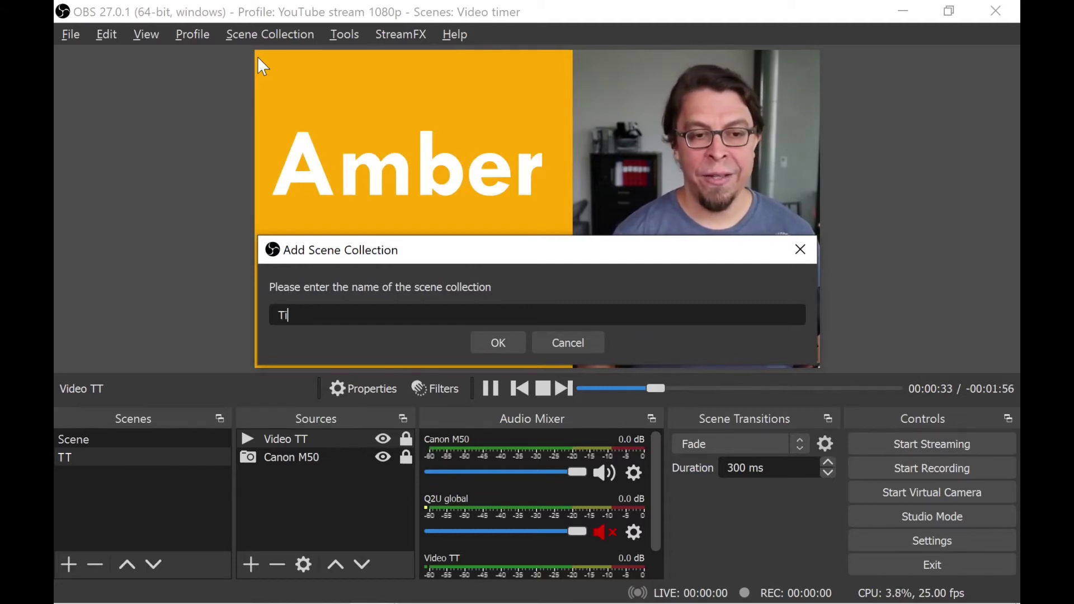
pyautogui.write('Timer video demo')
pyautogui.press('Return')
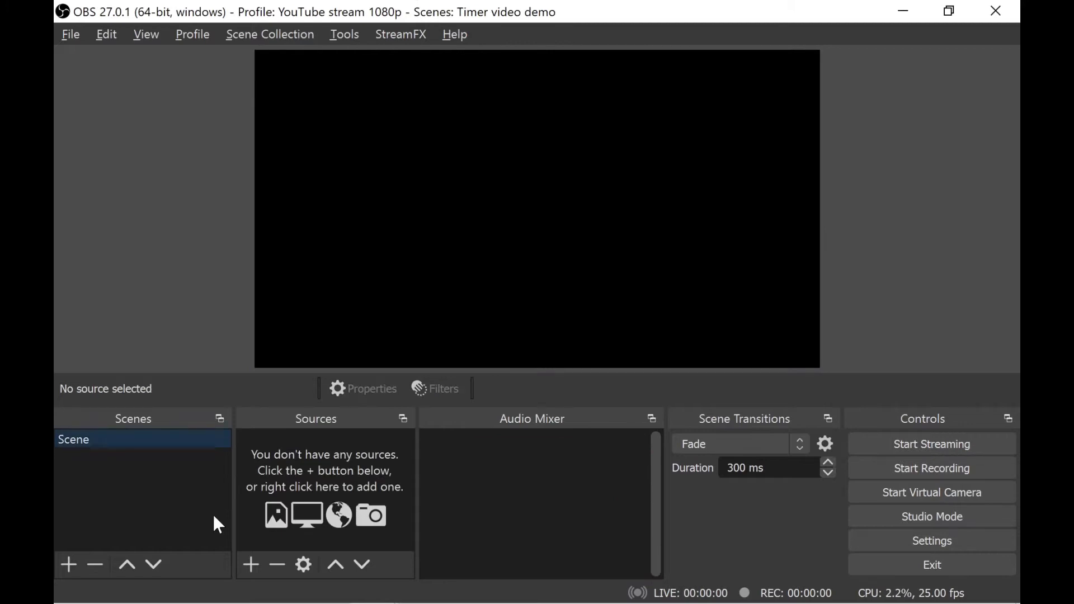
# Add a Video Capture Device source named Canon M50 and lock it.
pyautogui.click(257, 566)
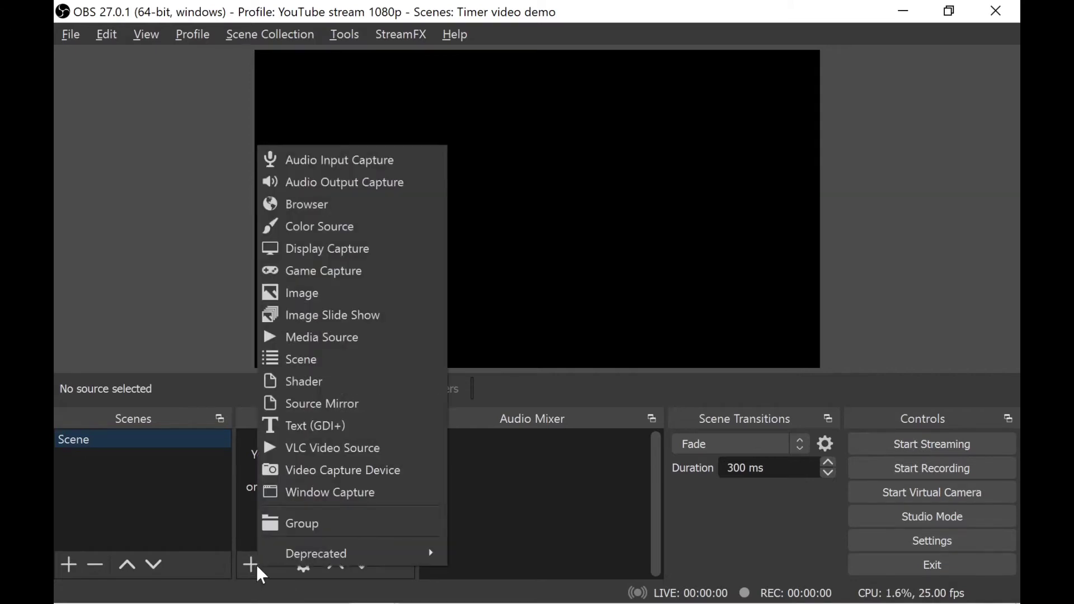
pyautogui.click(361, 473)
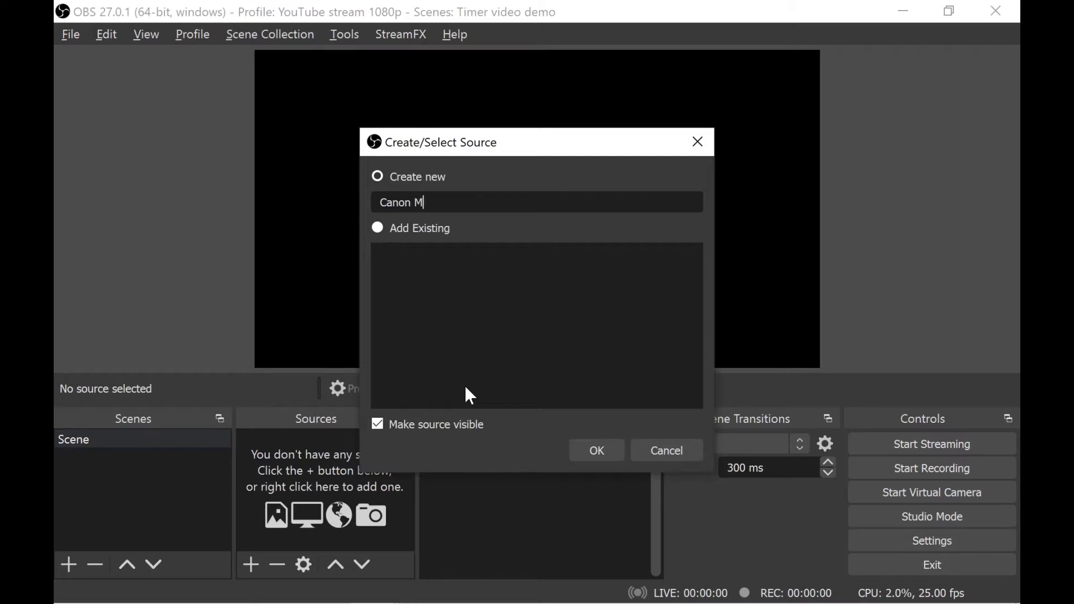
pyautogui.click(598, 447)
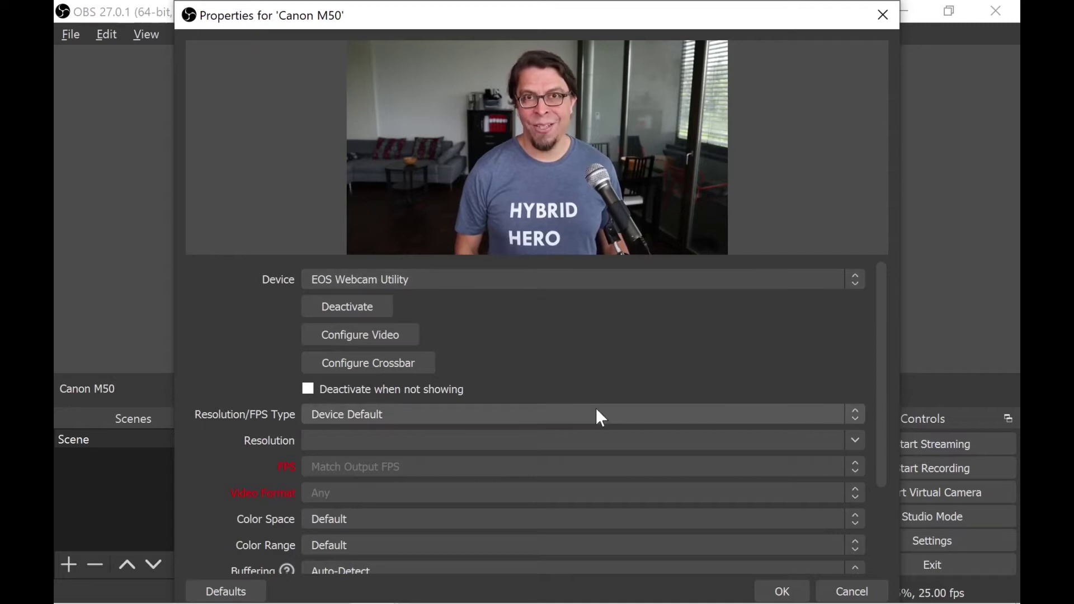
pyautogui.click(782, 591)
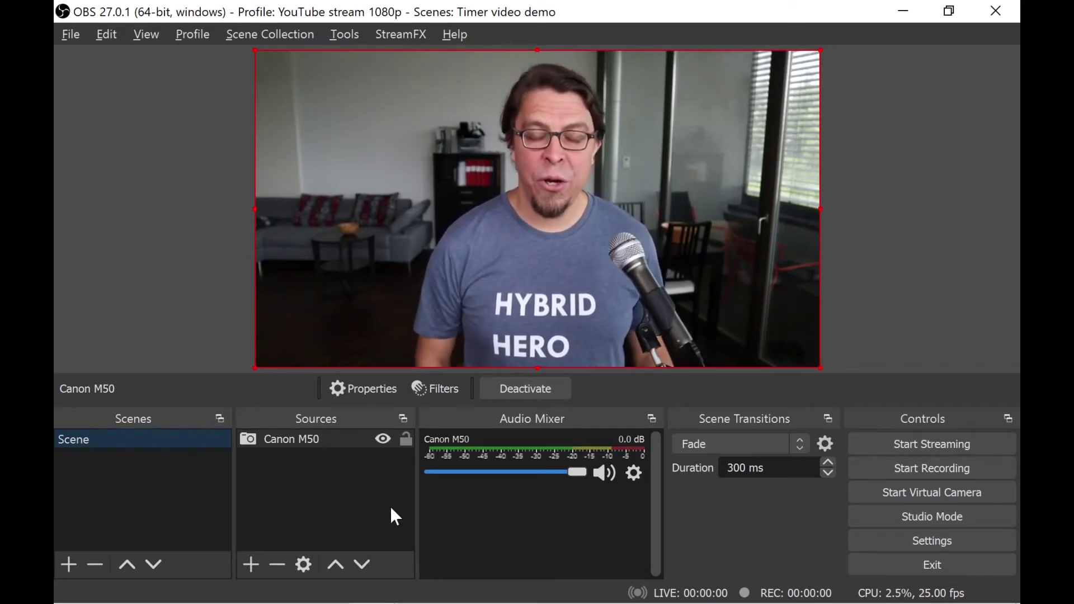
pyautogui.click(406, 439)
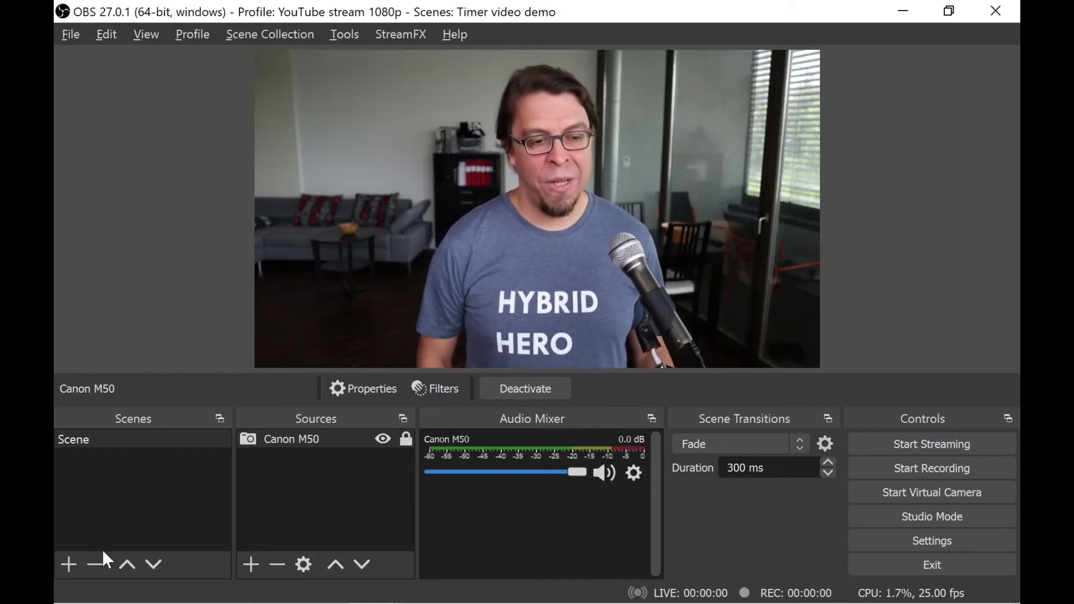
# Create a TT scene and add the existing Canon M50 camera source to it.
pyautogui.click(68, 565)
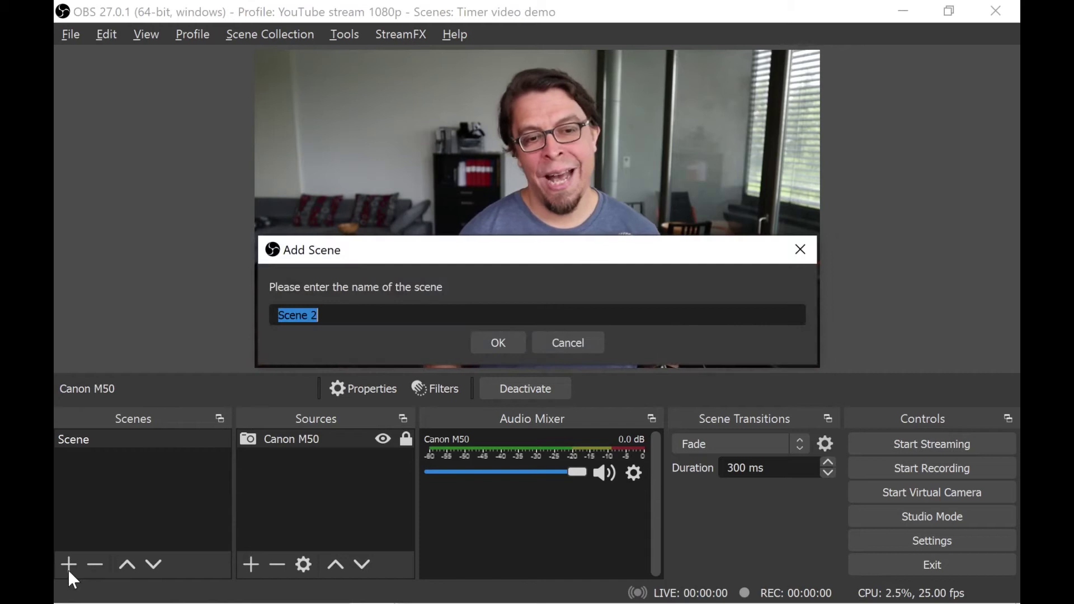
pyautogui.click(505, 342)
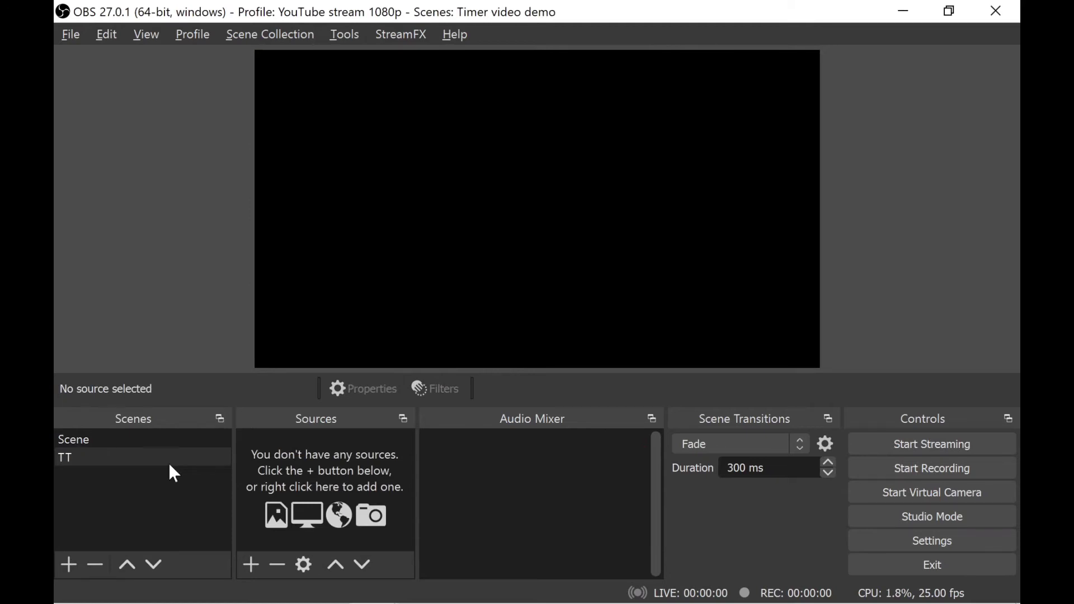
pyautogui.click(255, 567)
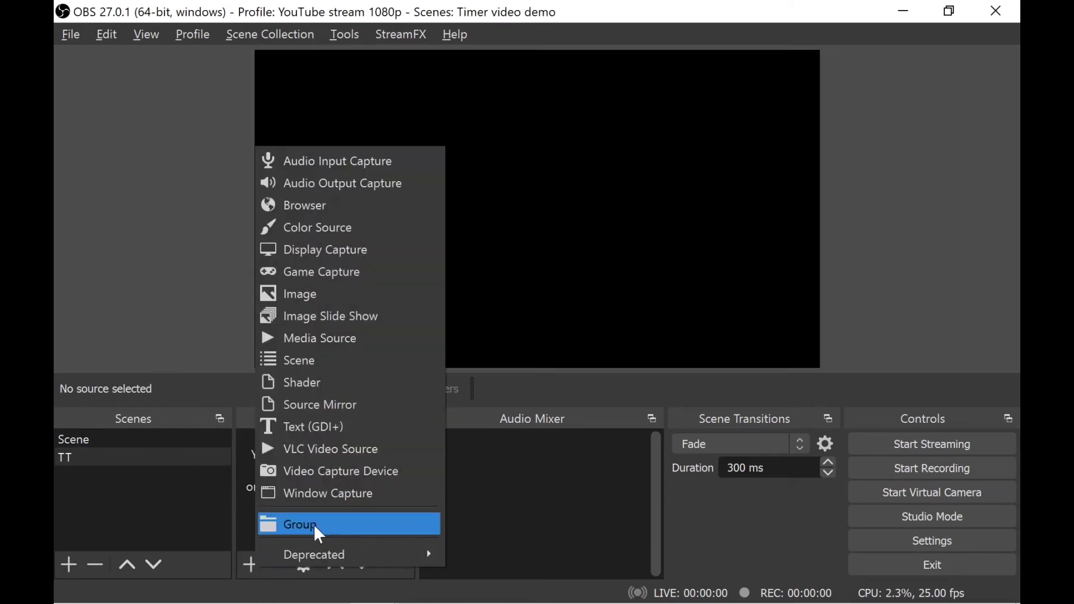
pyautogui.click(321, 471)
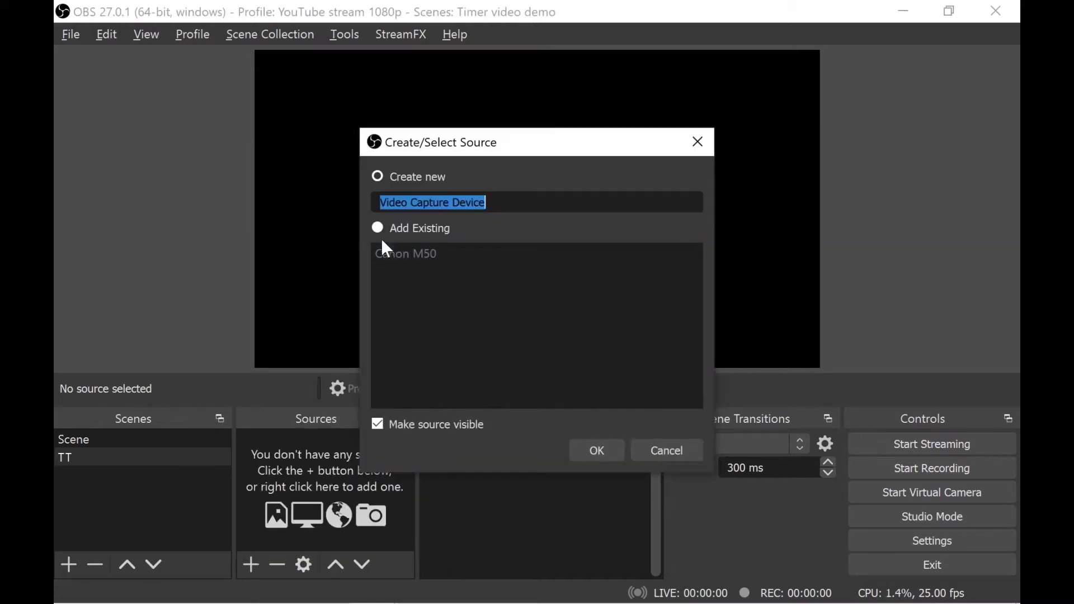
pyautogui.click(408, 252)
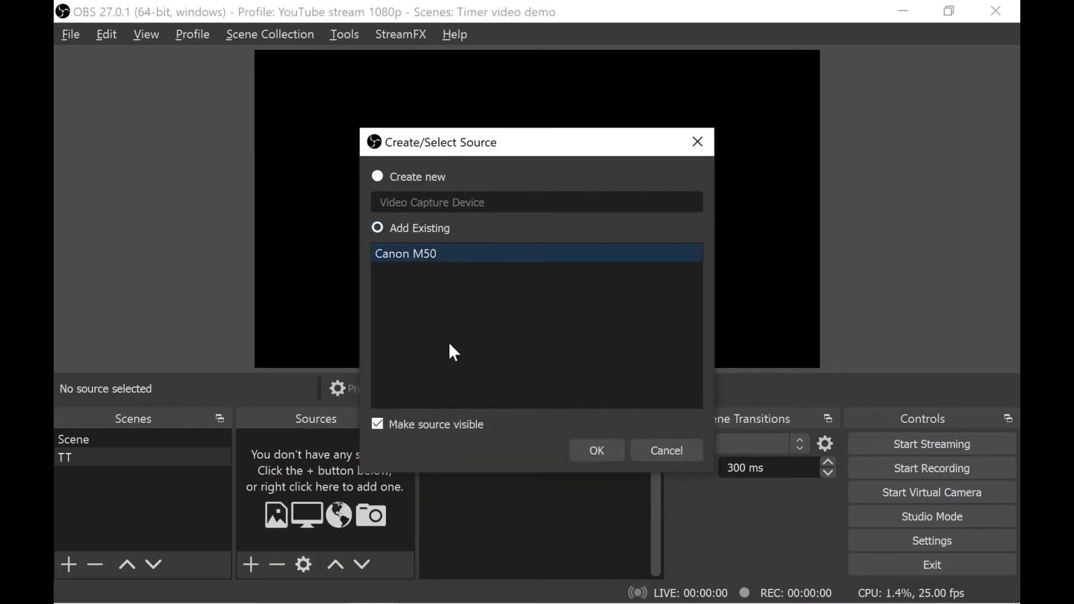
pyautogui.click(585, 459)
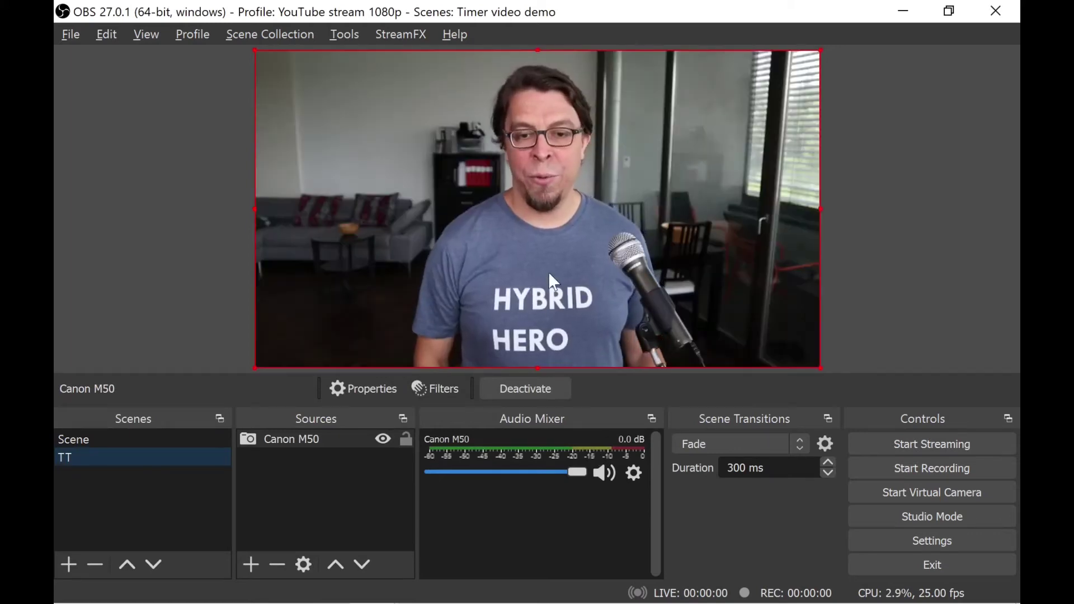
# Shift the Canon M50 image to the canvas's right side and lock its position.
pyautogui.moveTo(501, 249); pyautogui.dragTo(640, 244)
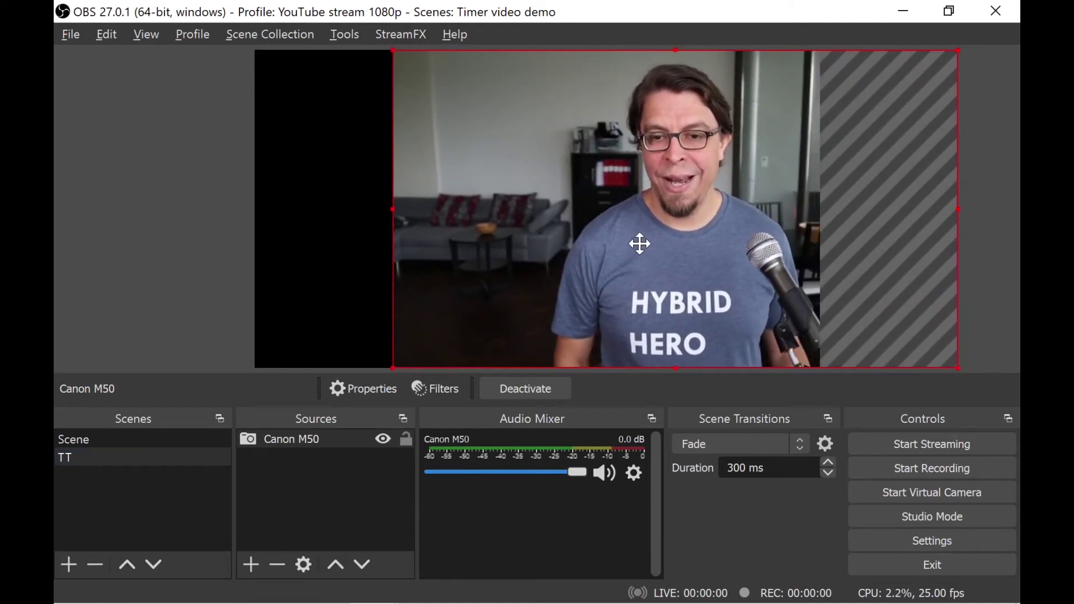
pyautogui.moveTo(640, 244); pyautogui.dragTo(646, 243)
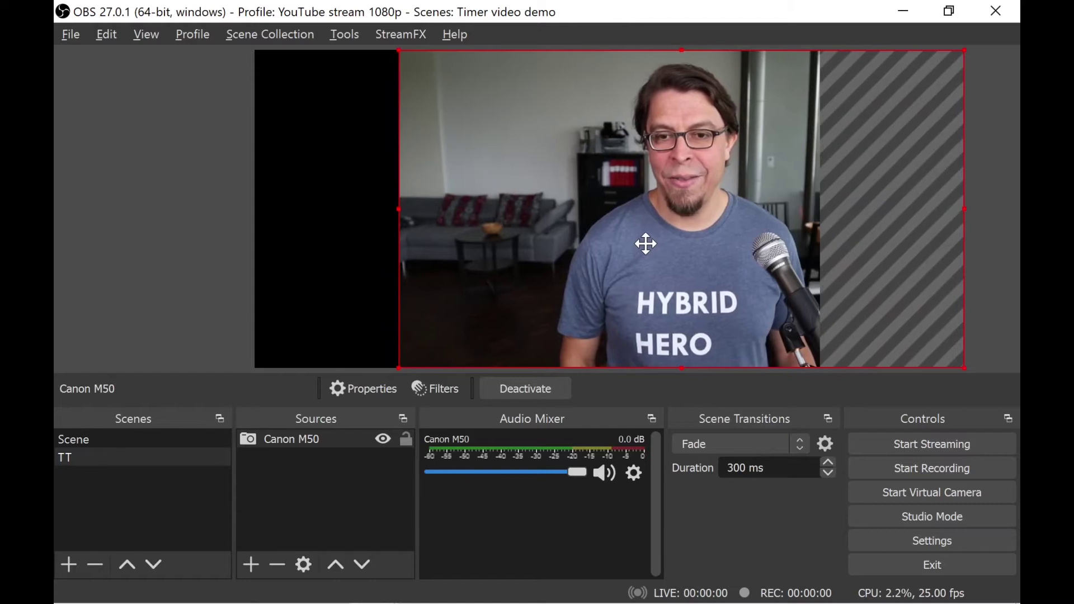
pyautogui.click(407, 441)
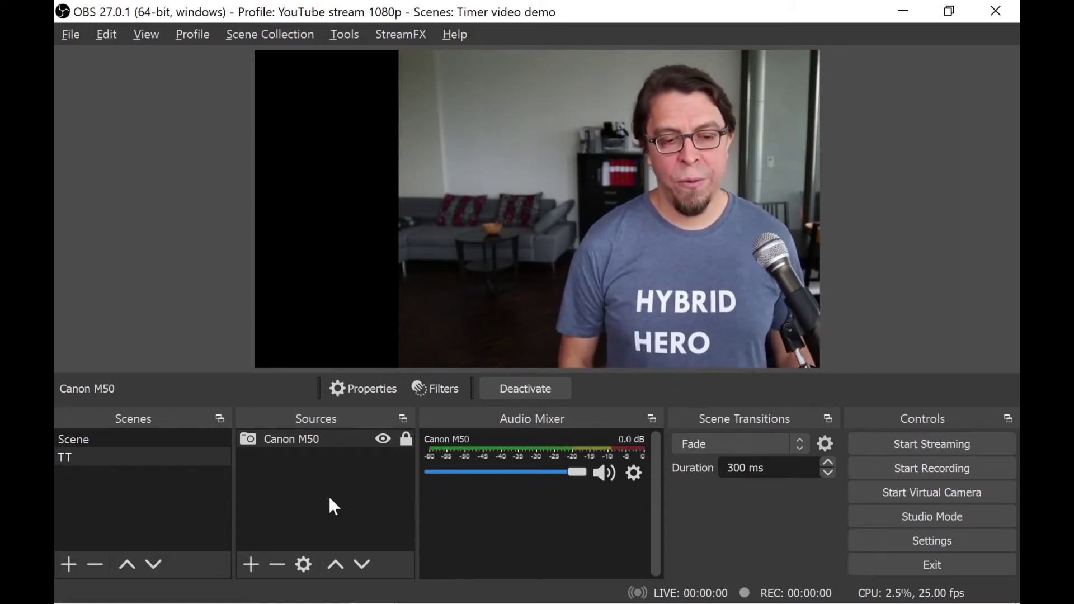
# Add a VLC Video Source named 'TT video' to the TT scene.
pyautogui.click(250, 563)
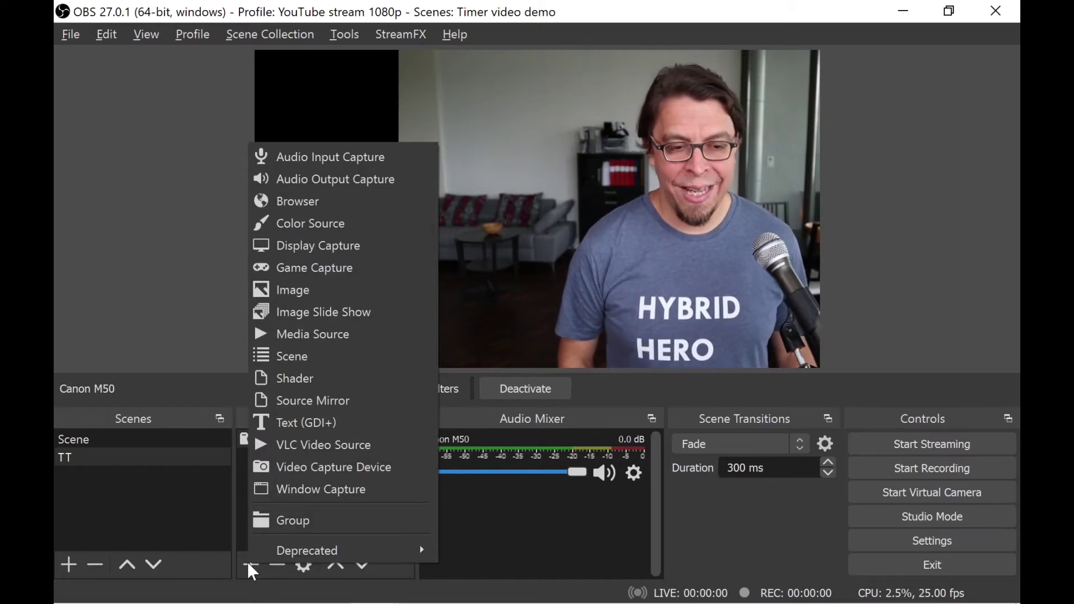
pyautogui.click(323, 444)
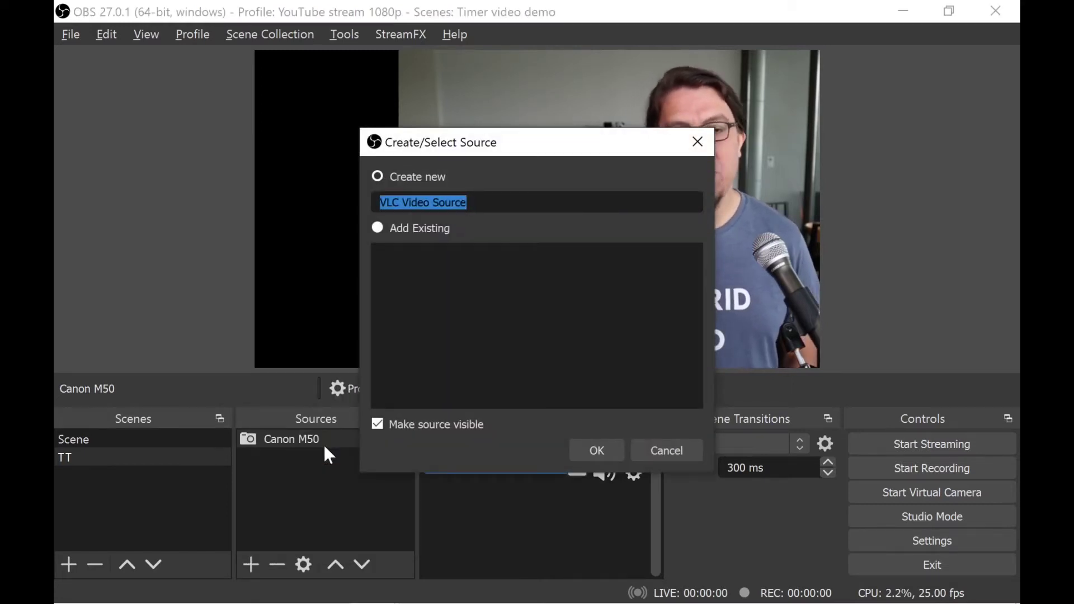
pyautogui.write('TT video')
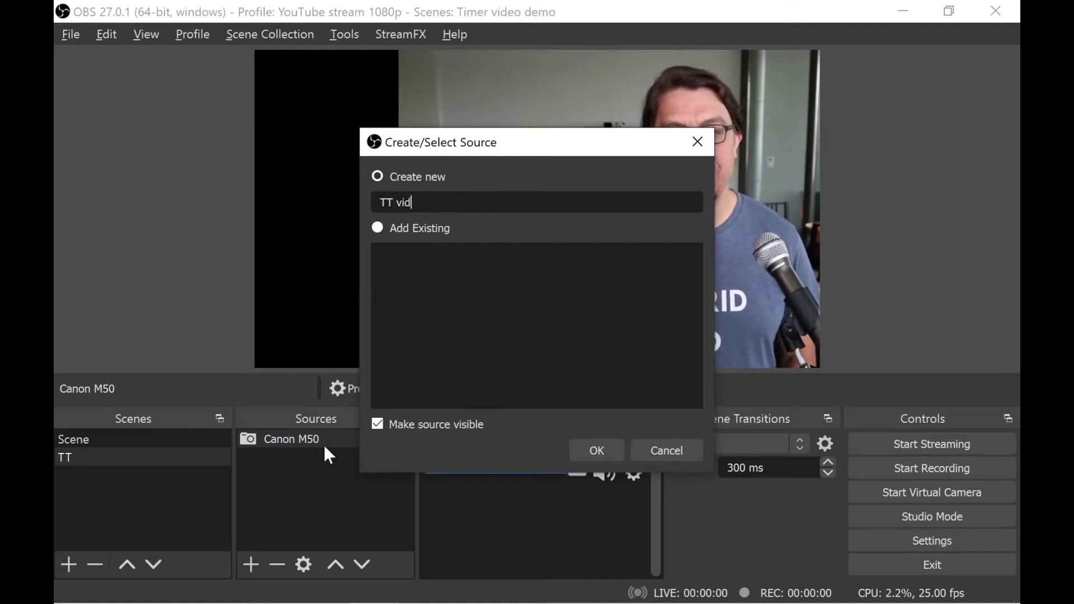
pyautogui.click(594, 443)
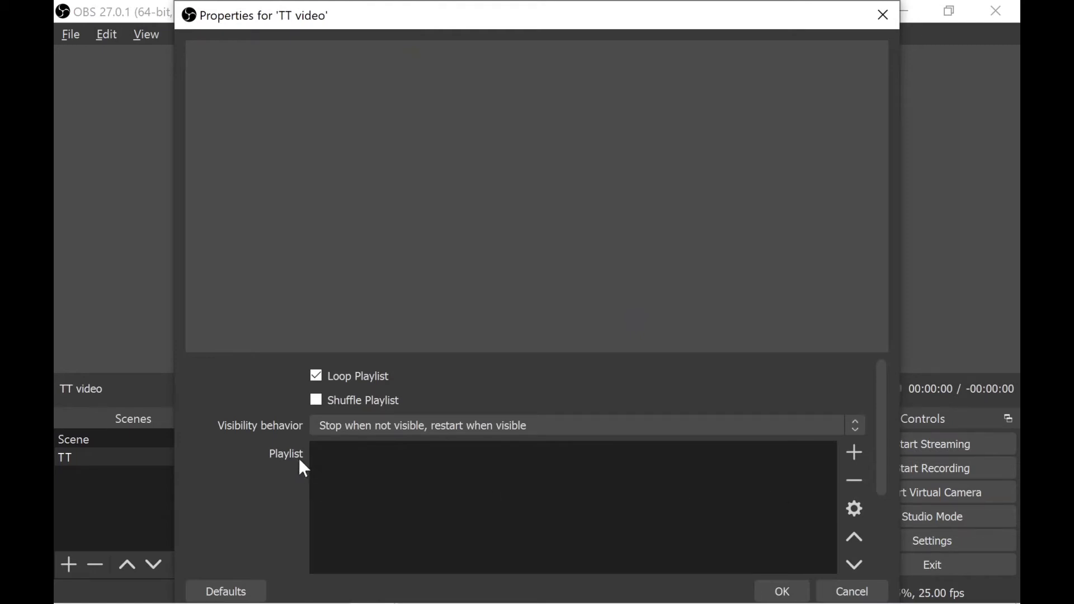
# Add Timing cards TT.mp4 to the TT video playlist and turn off Loop Playlist.
pyautogui.click(852, 456)
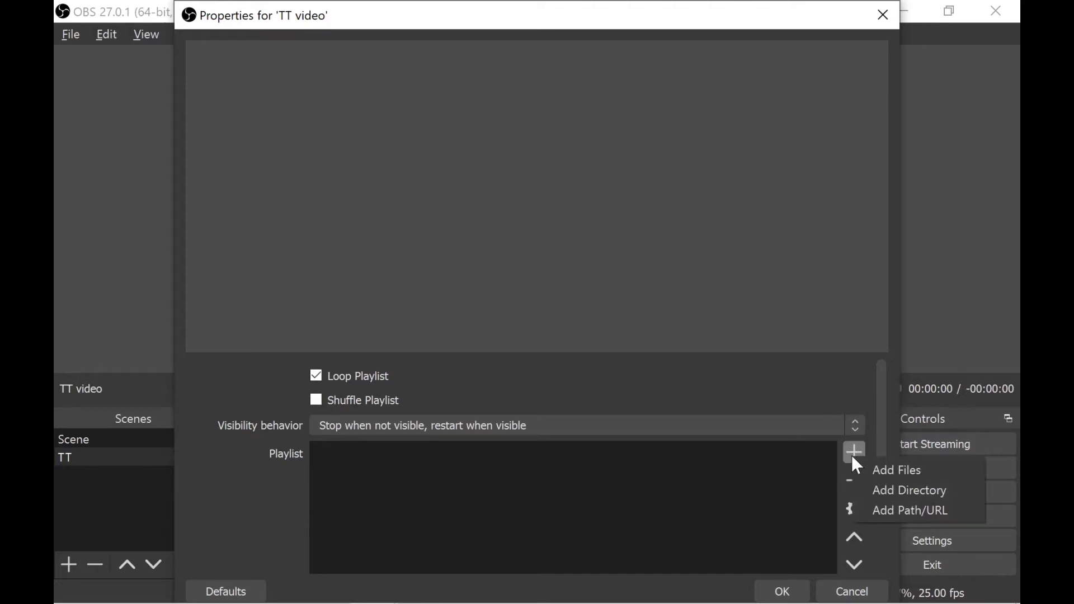
pyautogui.click(880, 472)
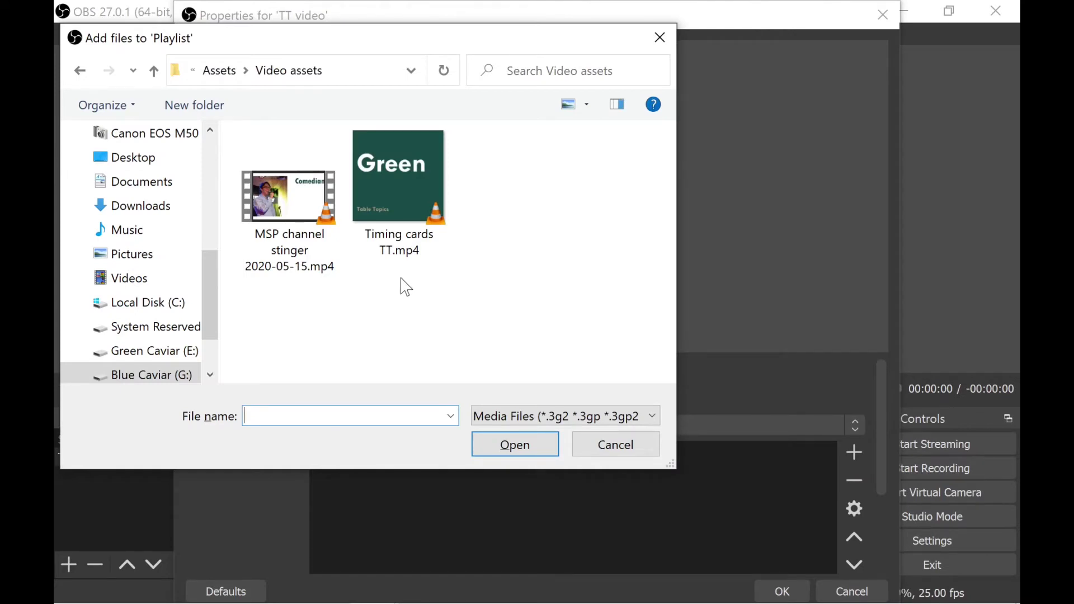
pyautogui.click(403, 178)
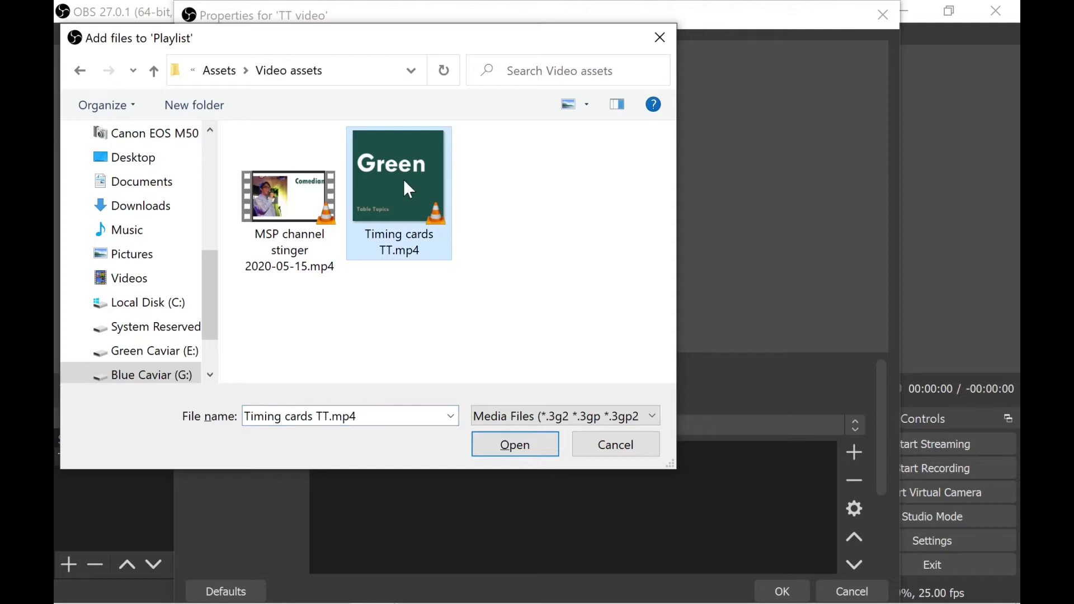
pyautogui.click(512, 446)
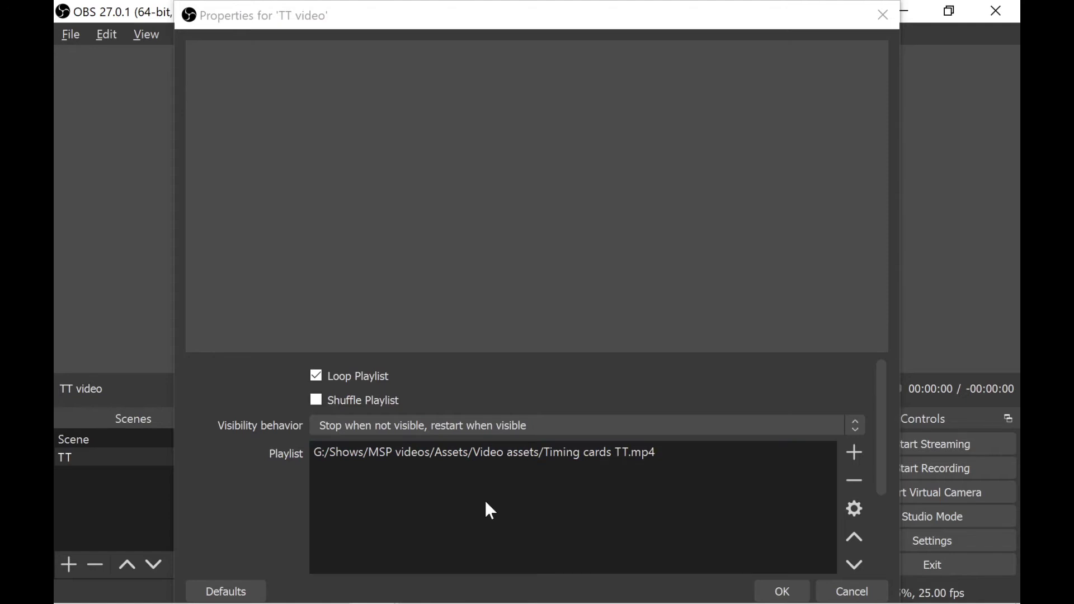
pyautogui.click(368, 379)
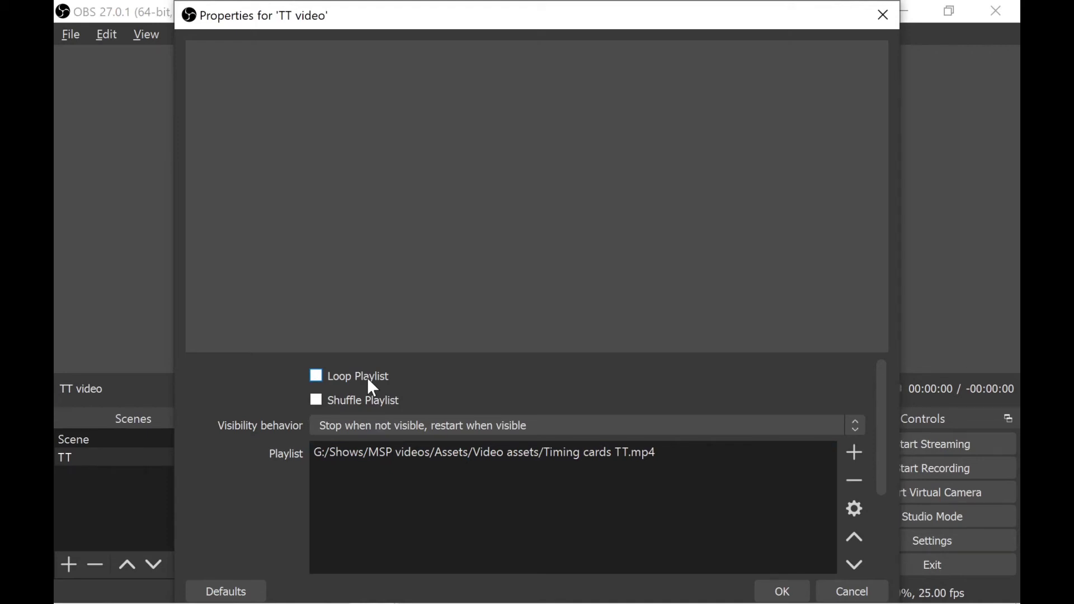
# Apply the TT video properties and lock the TT video source.
pyautogui.click(782, 592)
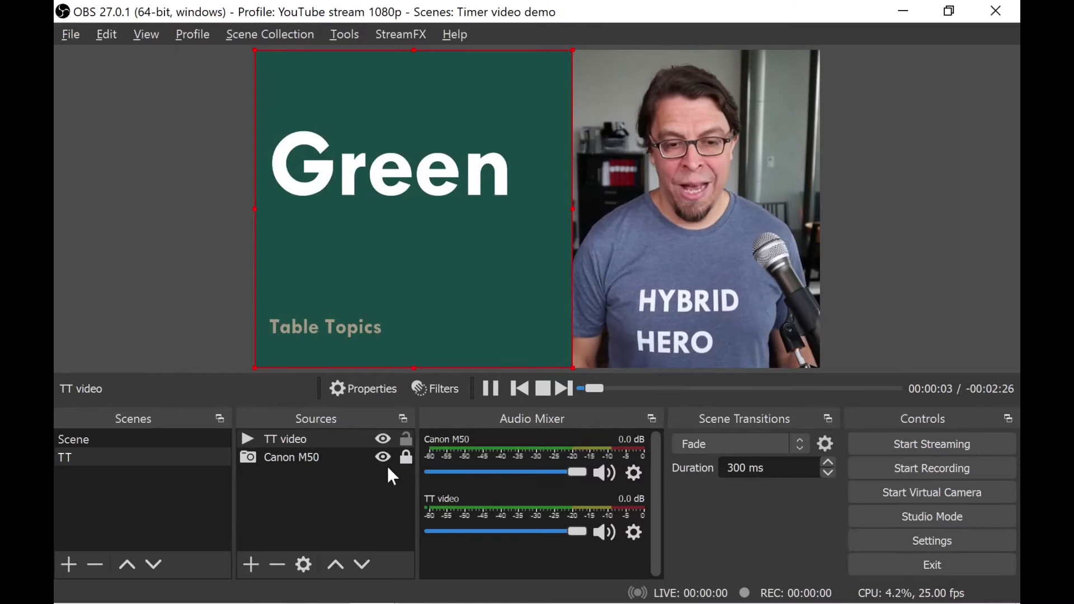
pyautogui.click(407, 439)
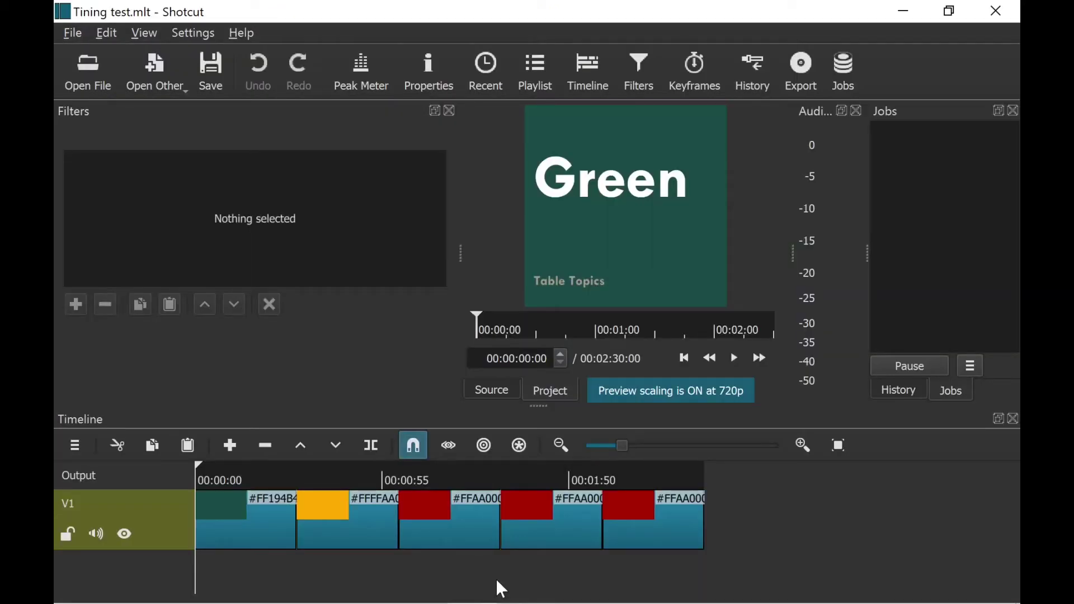
# Jump the Shotcut playhead along the V1 track through the Green, Amber and Red cards.
pyautogui.click(263, 489)
pyautogui.click(347, 484)
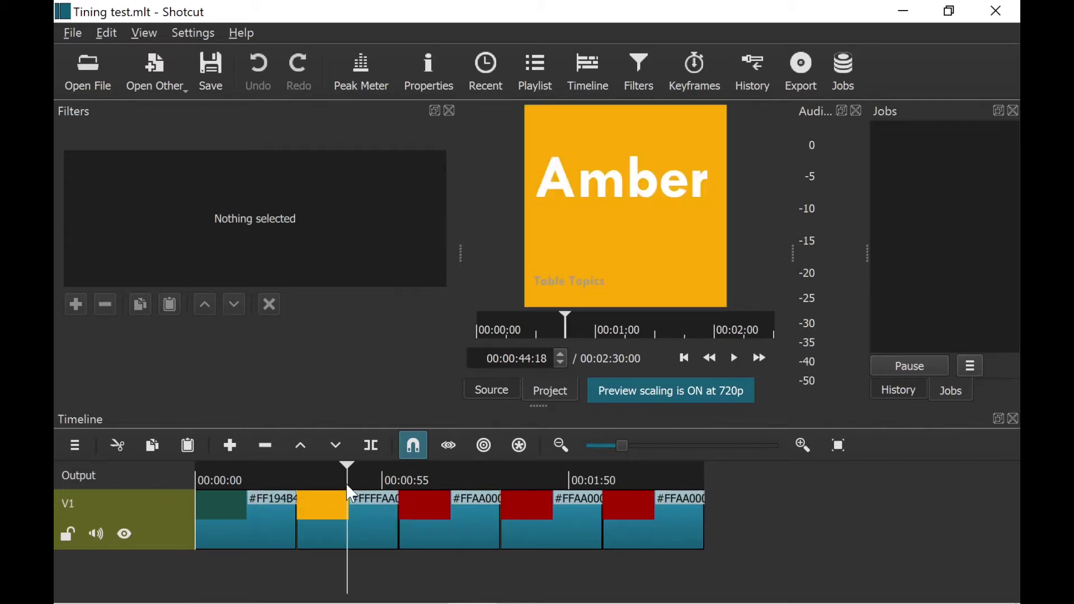
pyautogui.click(459, 489)
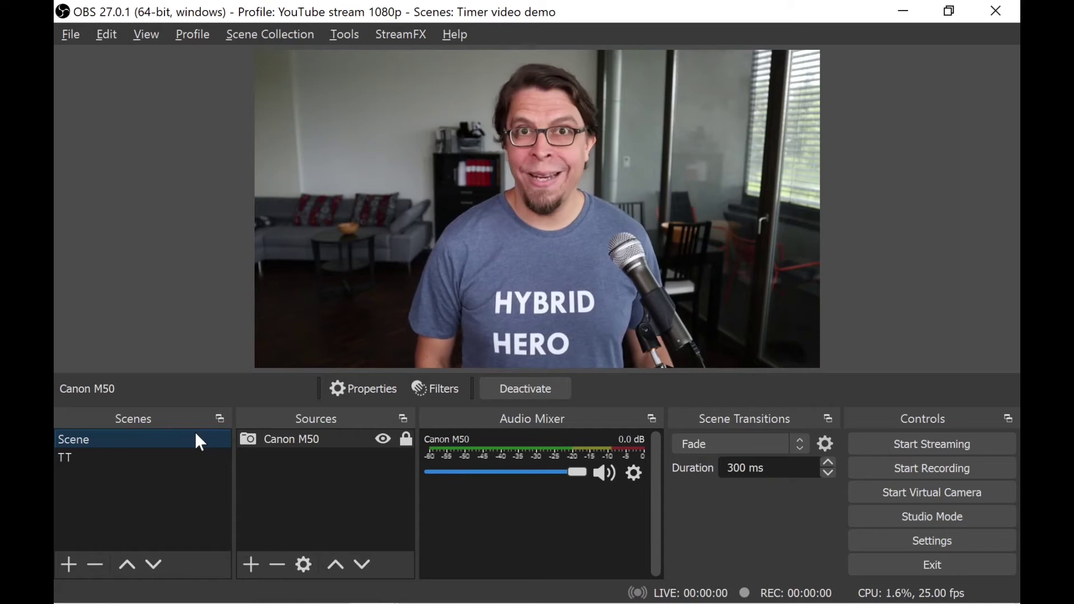
pyautogui.click(150, 460)
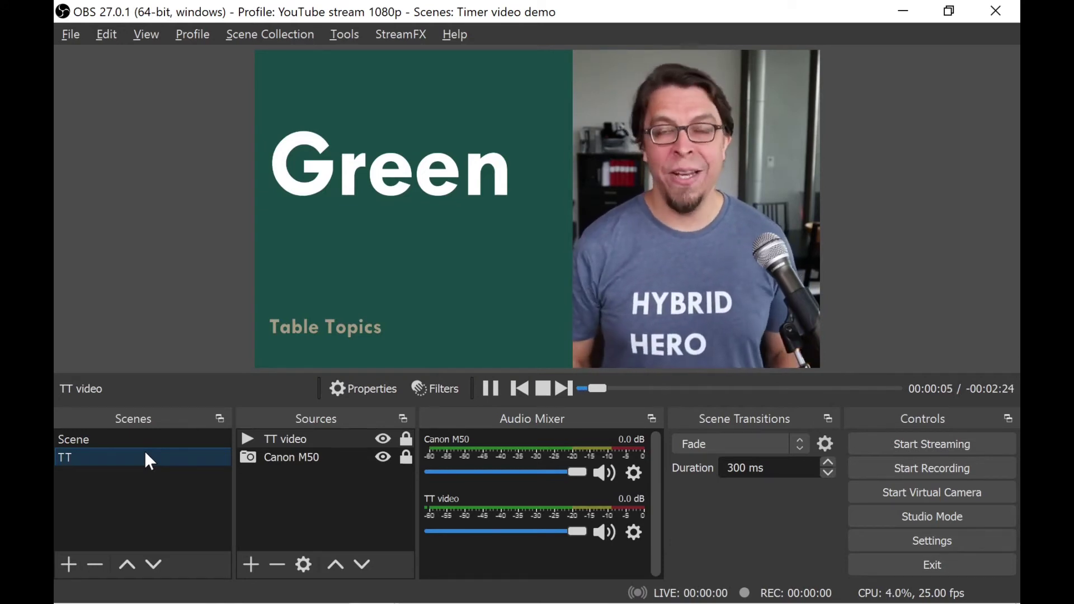
pyautogui.click(186, 439)
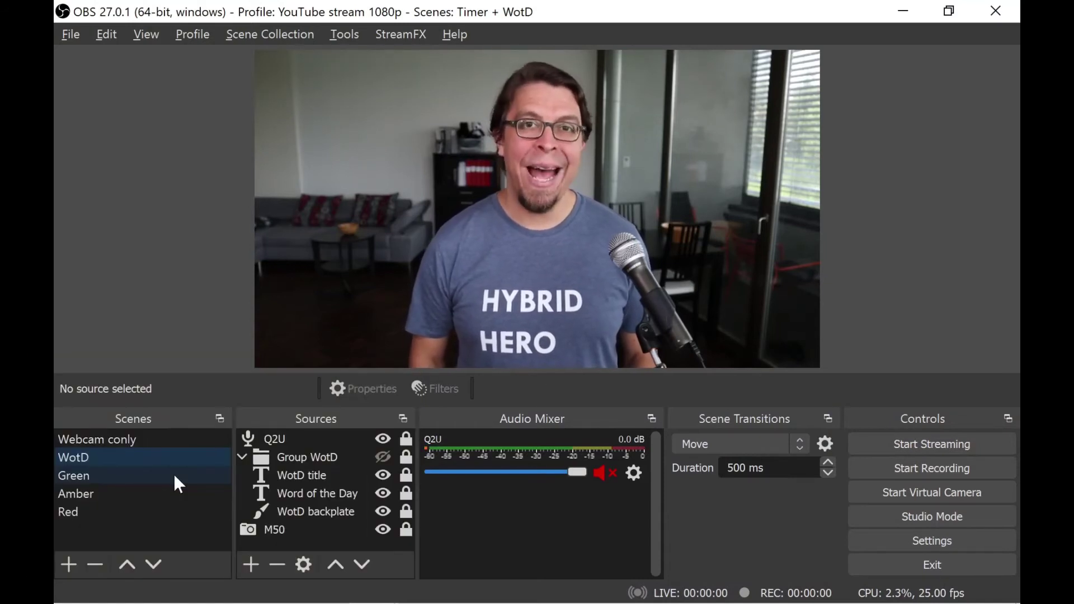
# Select the Green scene, arrow down through Amber and Red, then back up to WotD.
pyautogui.click(174, 476)
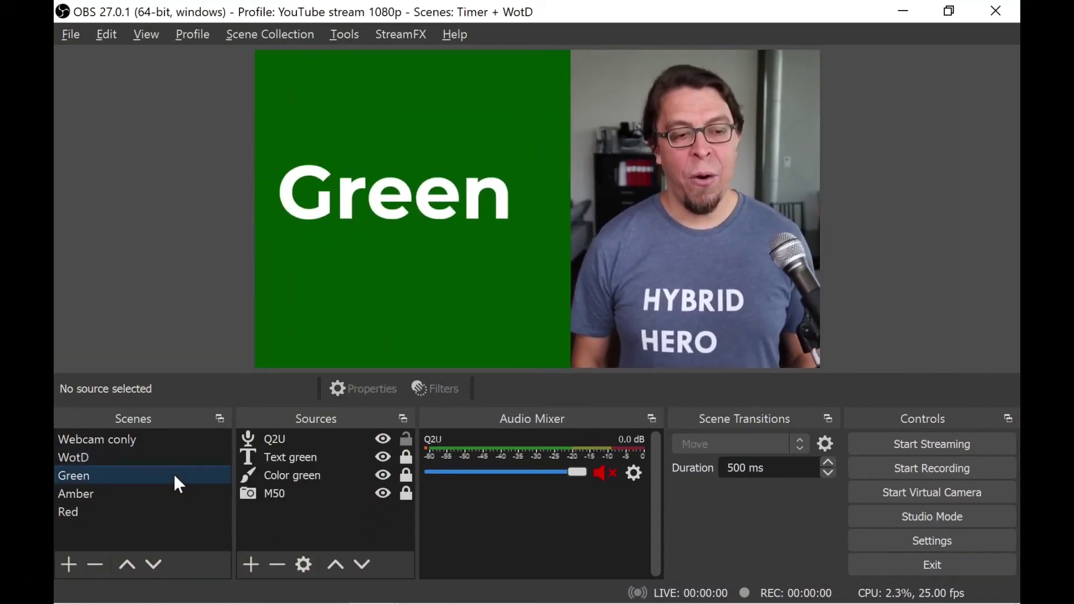
pyautogui.press('Down')
pyautogui.press('Down')
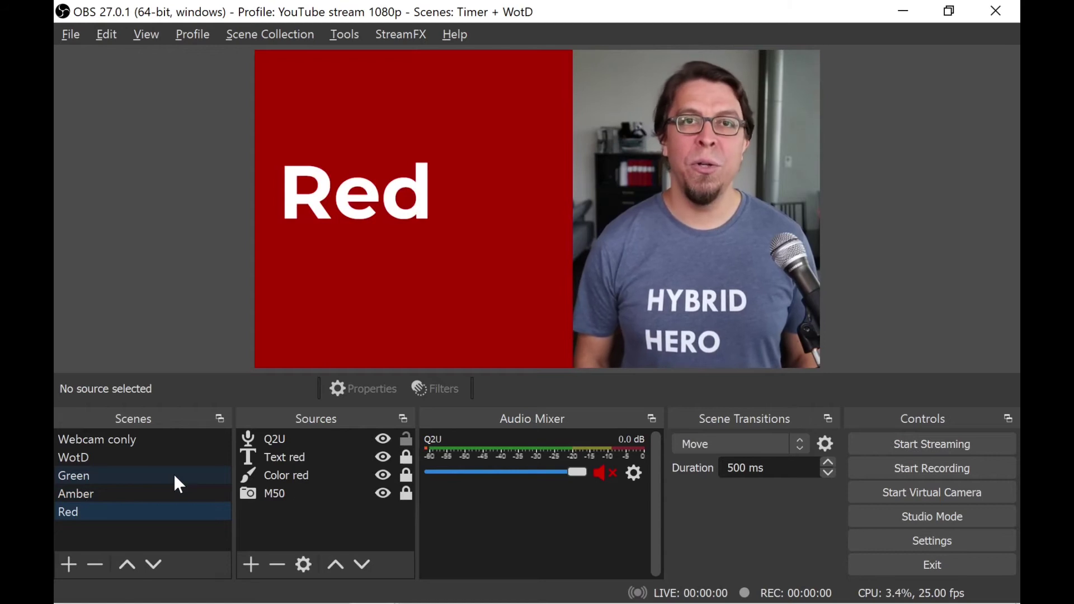
pyautogui.press('Up')
pyautogui.press('Up')
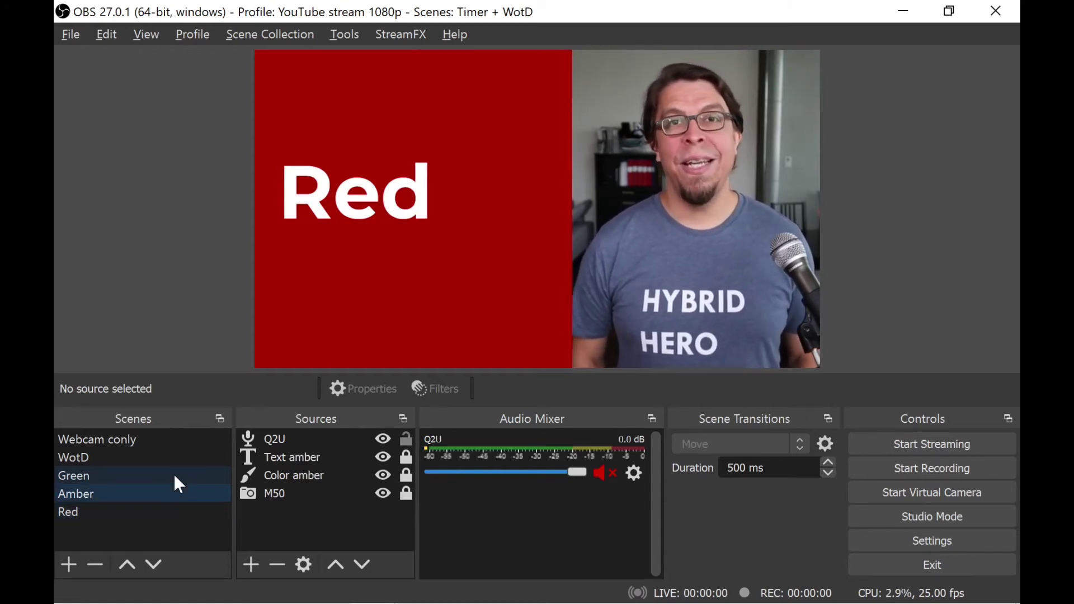
pyautogui.press('Up')
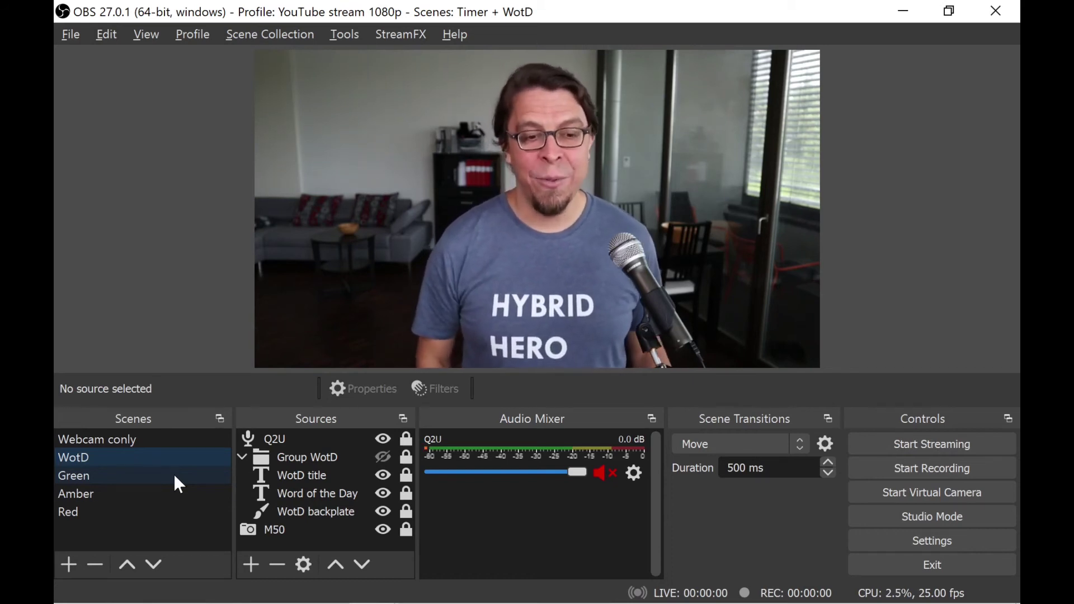
pyautogui.click(383, 457)
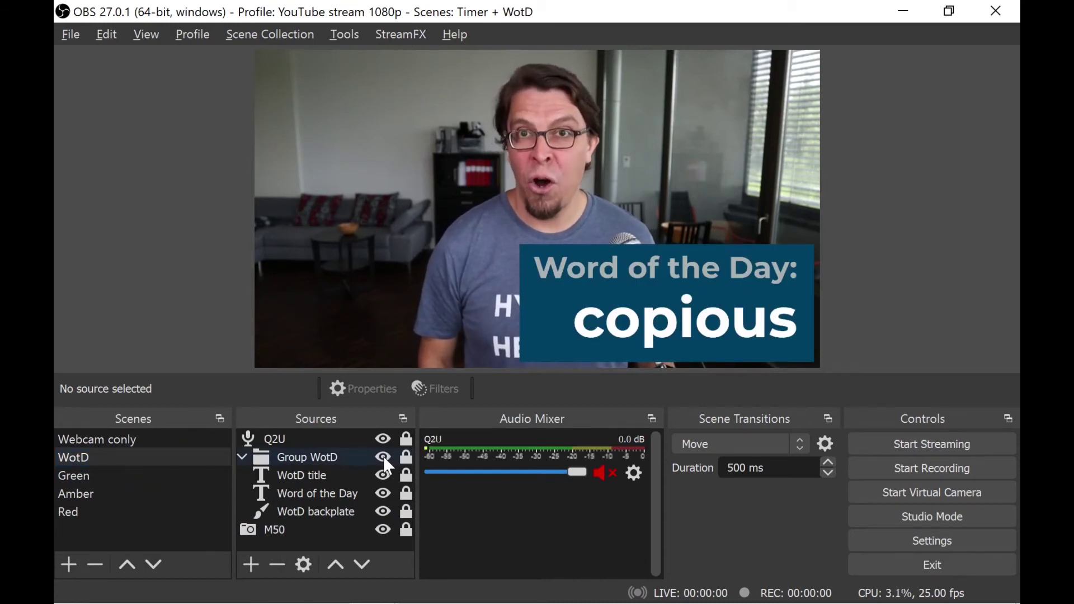
pyautogui.click(383, 457)
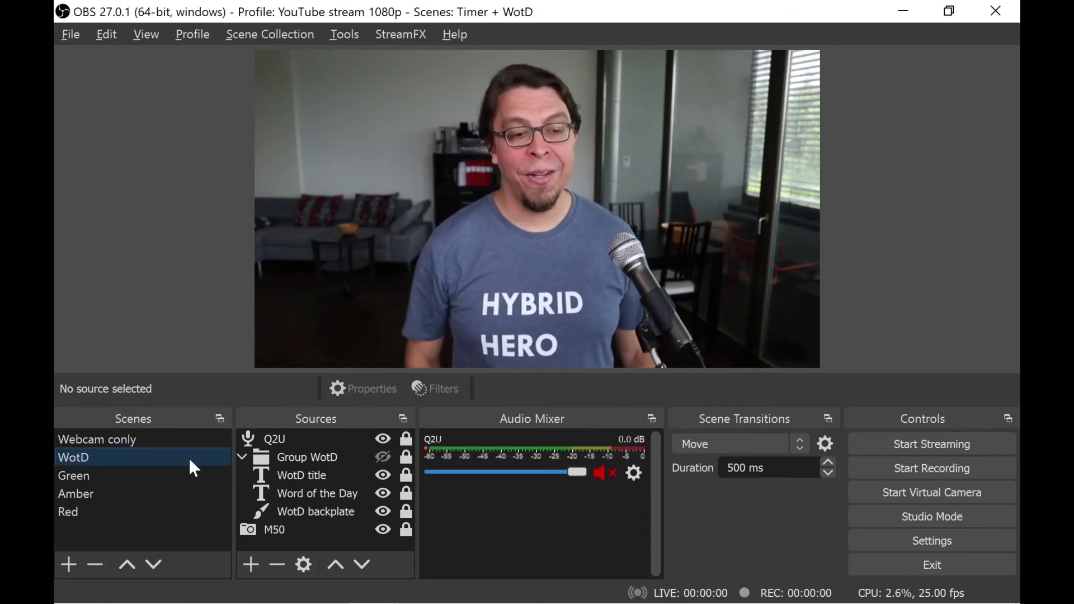
pyautogui.press('Down')
pyautogui.press('Down')
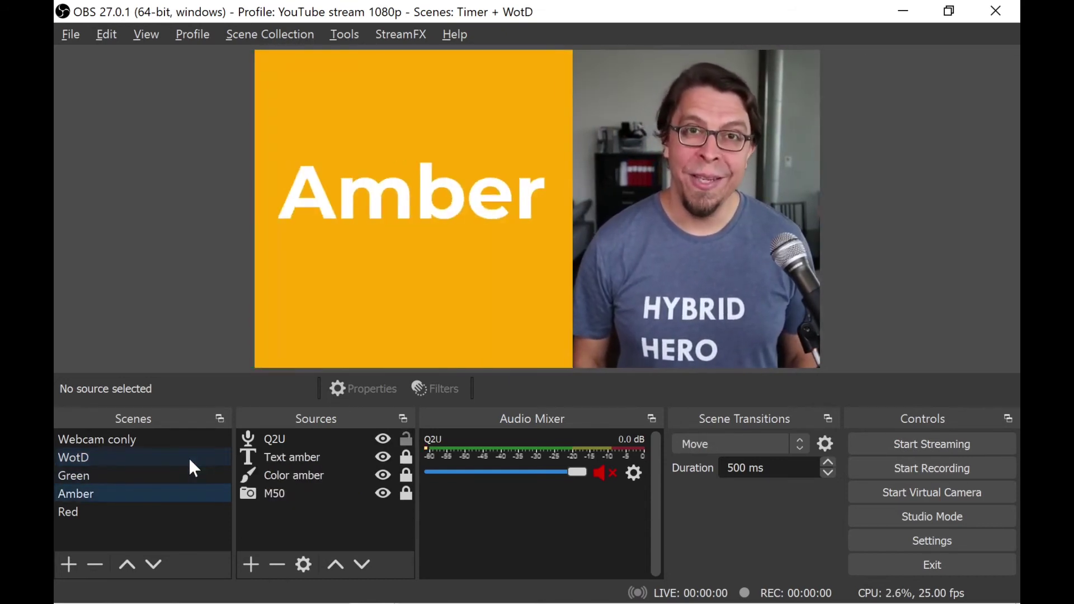
pyautogui.press('Down')
pyautogui.press('Up')
pyautogui.press('Up')
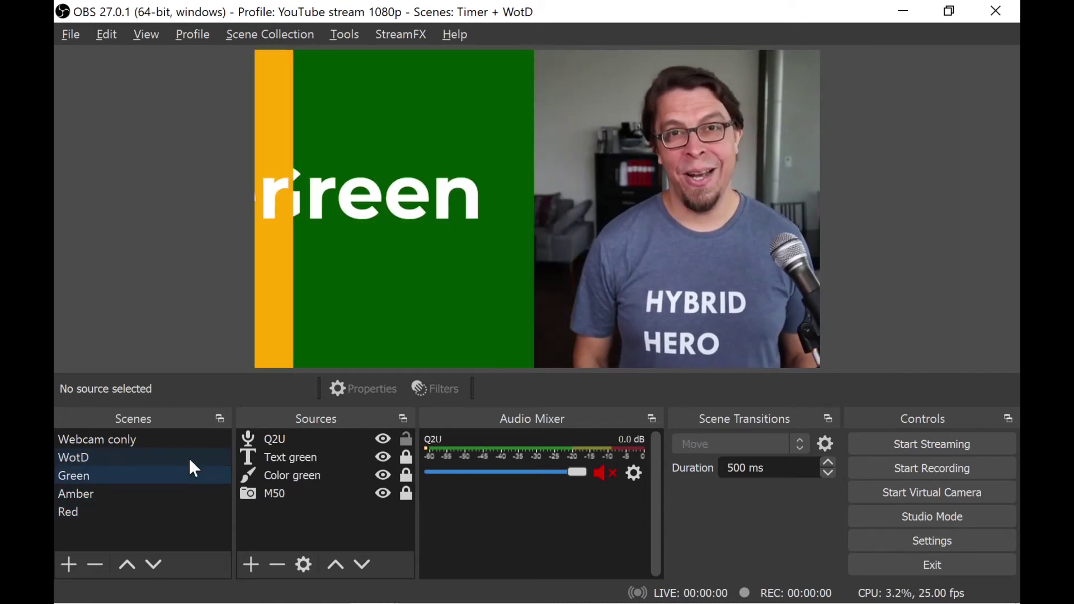
pyautogui.press('Up')
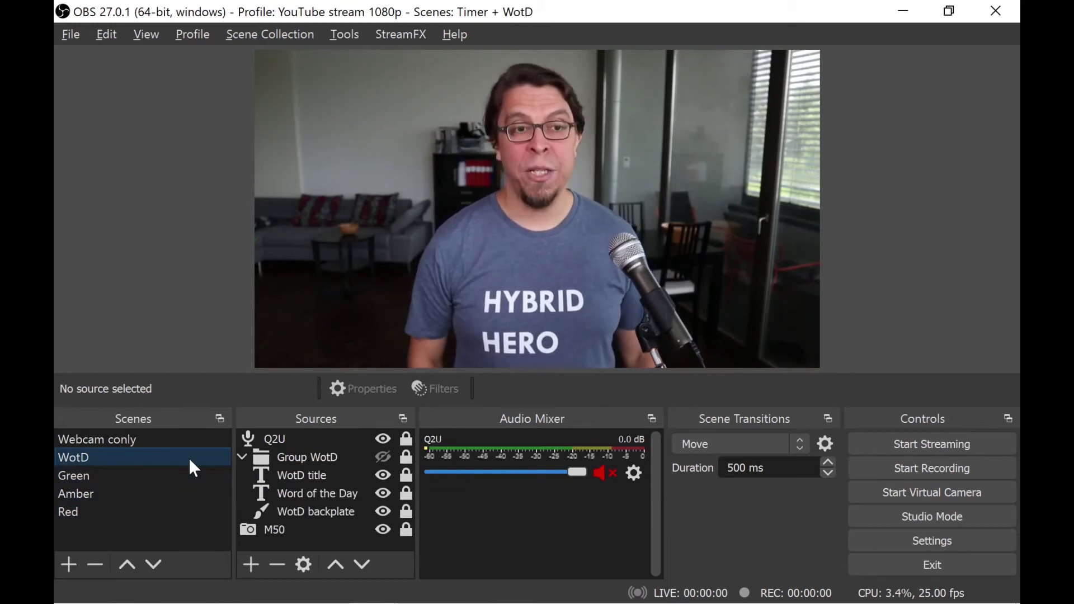
pyautogui.click(256, 37)
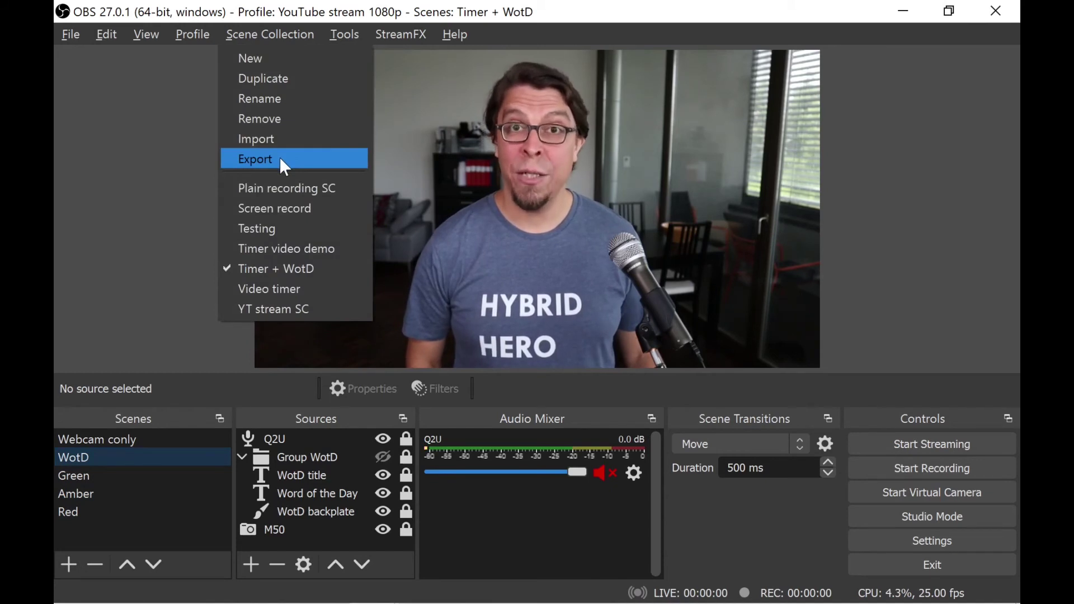
pyautogui.click(158, 189)
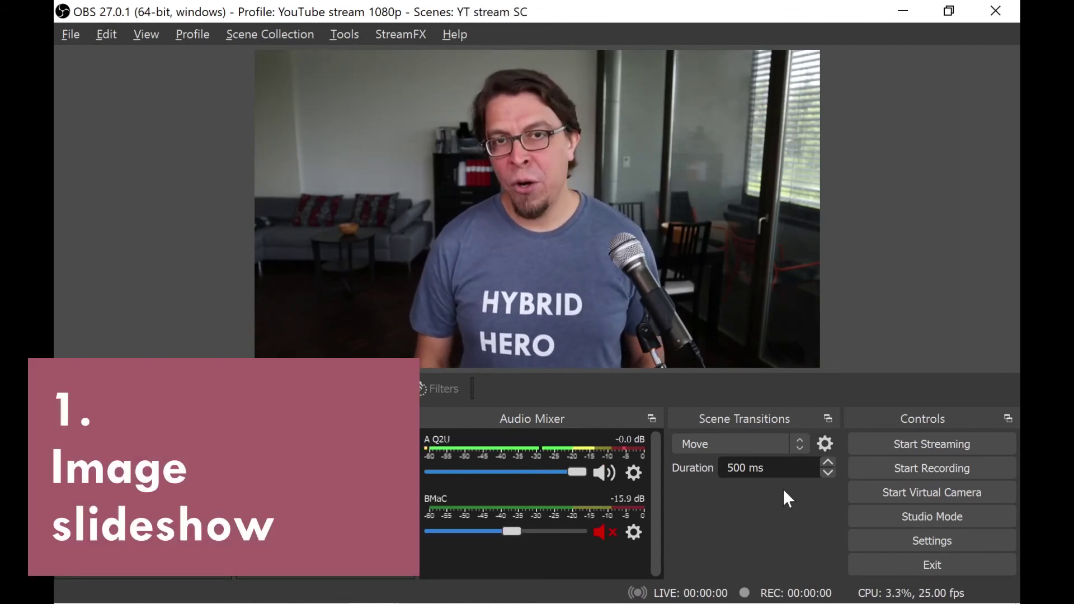
# Use the F3 hotkey to switch from Webcam only to the Fifty-fifty scene.
pyautogui.press('F3')
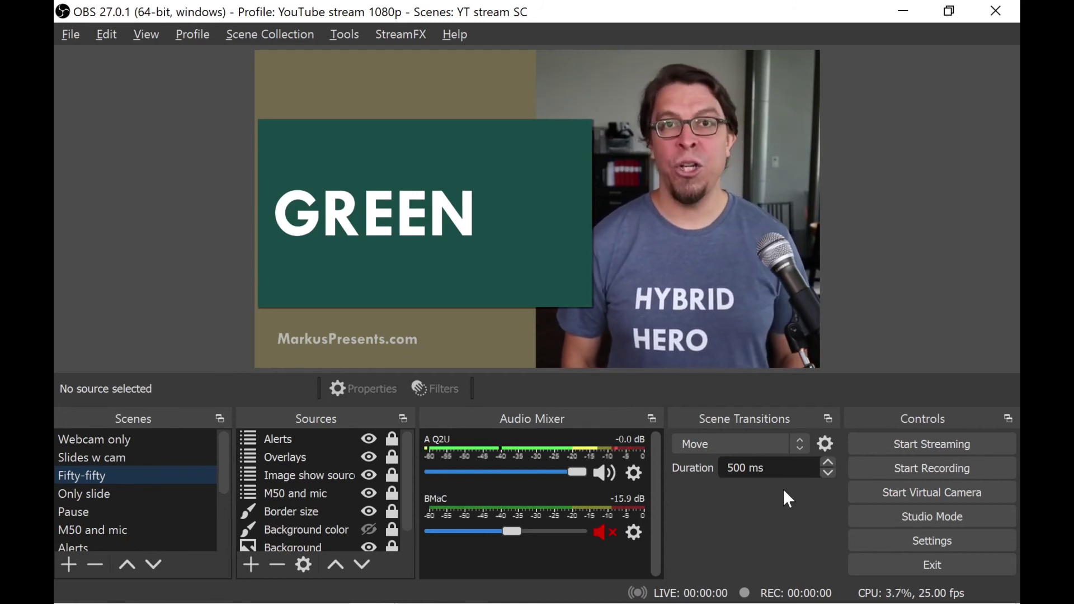
# Cycle through the Slides w cam, Only slide and Webcam only scenes by hotkey, ending on Fifty-fifty.
pyautogui.press('Up')
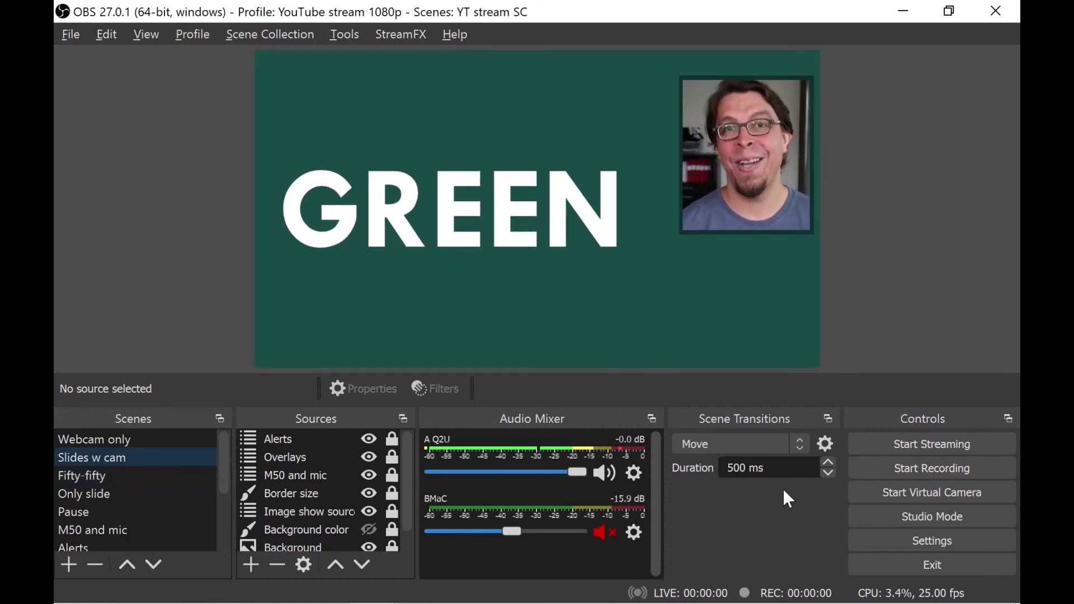
pyautogui.press('Down')
pyautogui.press('Down')
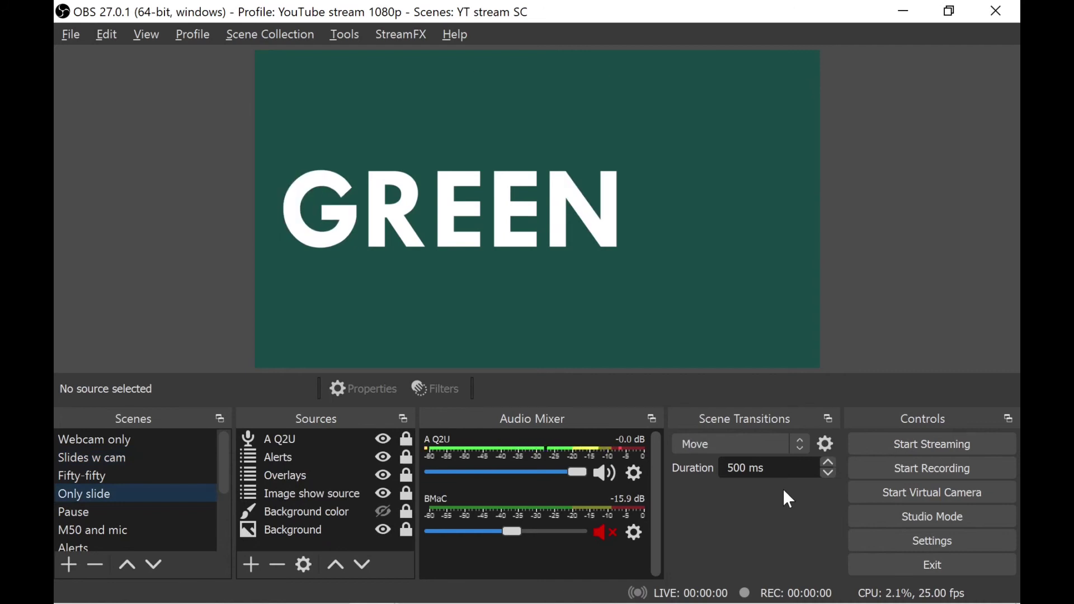
pyautogui.press('Up')
pyautogui.press('Up')
pyautogui.press('Up')
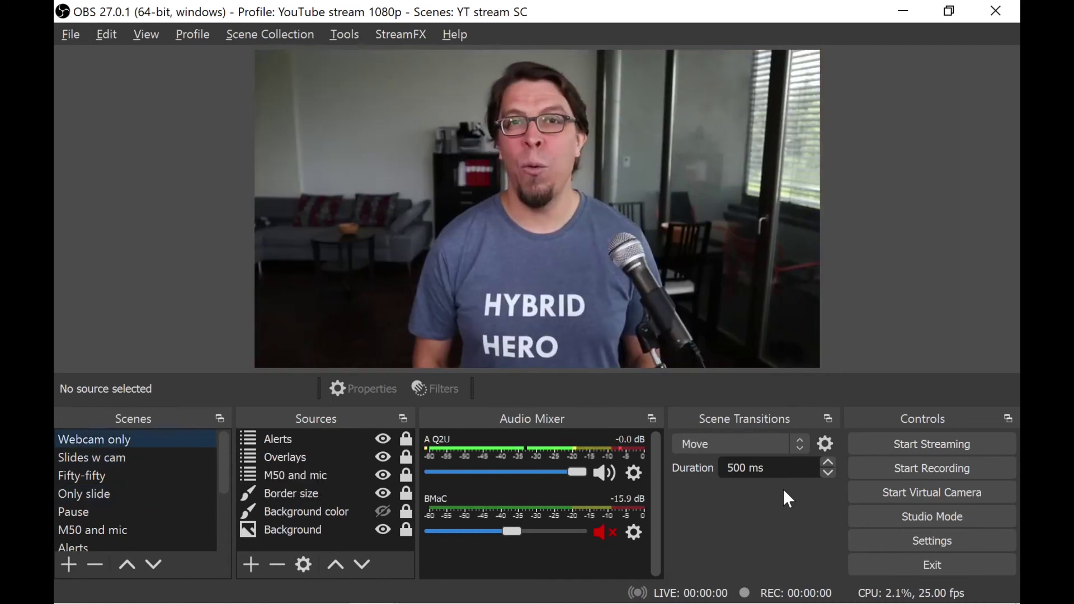
pyautogui.press('Down')
pyautogui.press('Down')
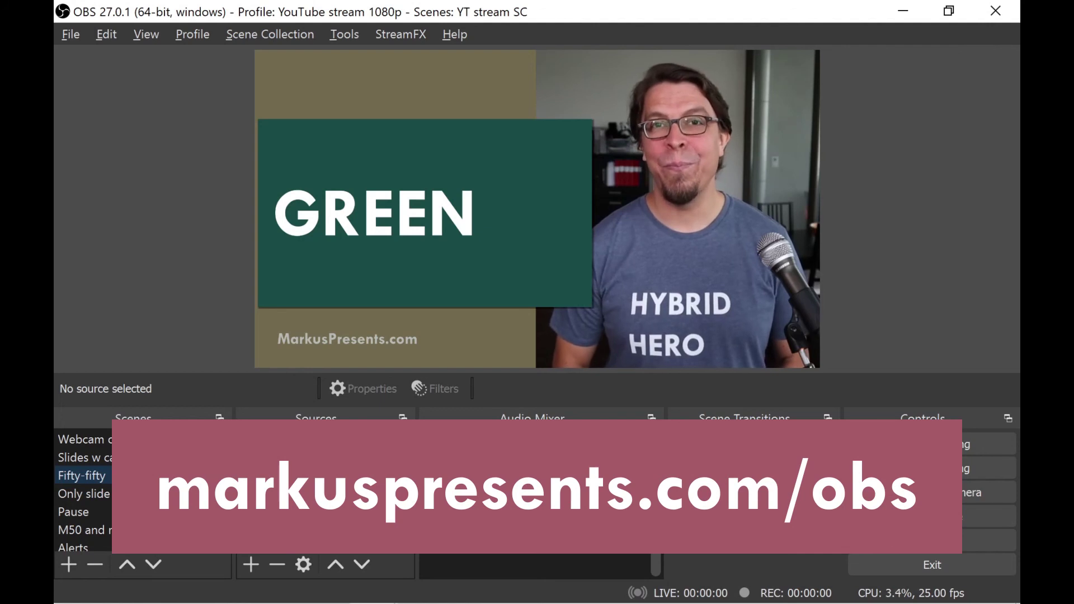
pyautogui.press('F1')
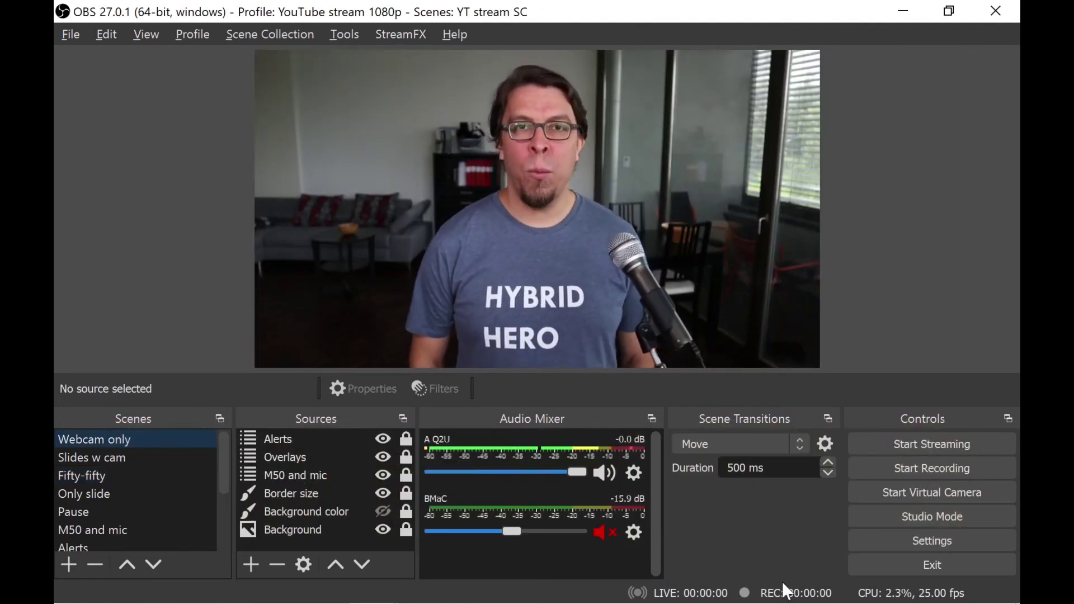
pyautogui.press('F3')
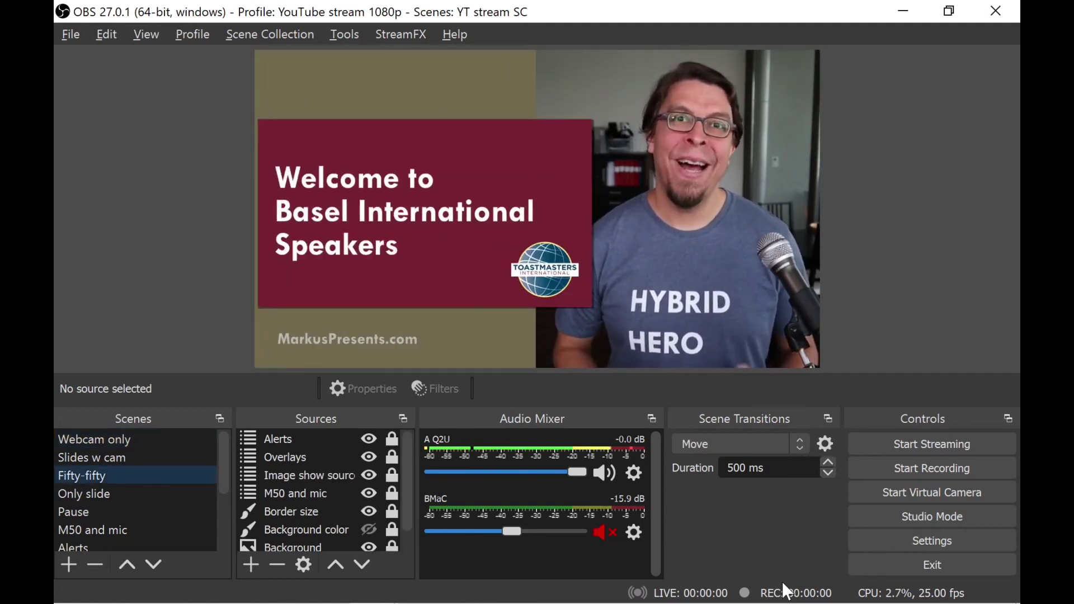